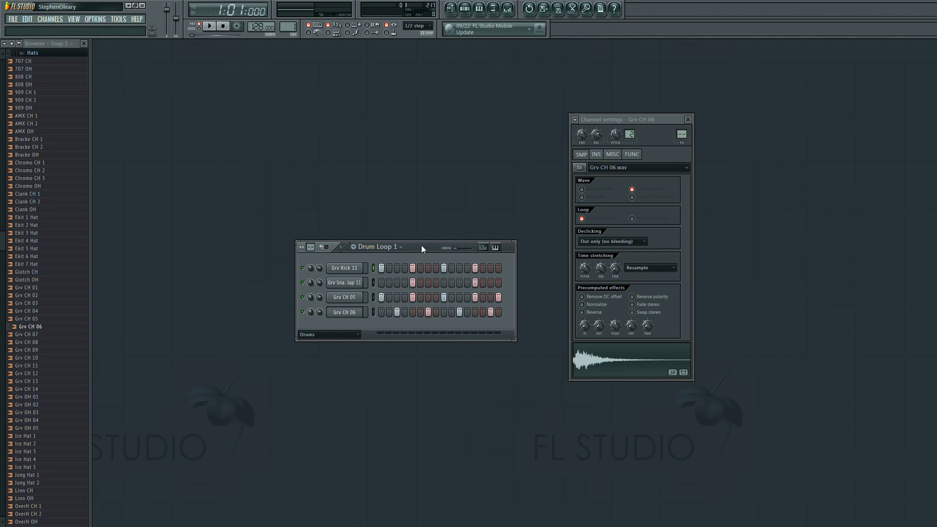
# Collapse the Hats and Packs folders in the browser
pyautogui.click(68, 54)
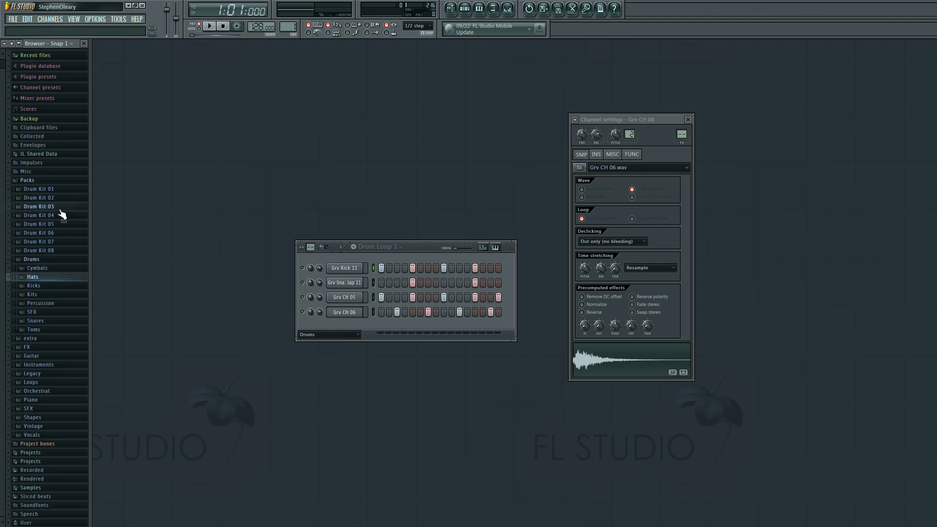
pyautogui.click(65, 181)
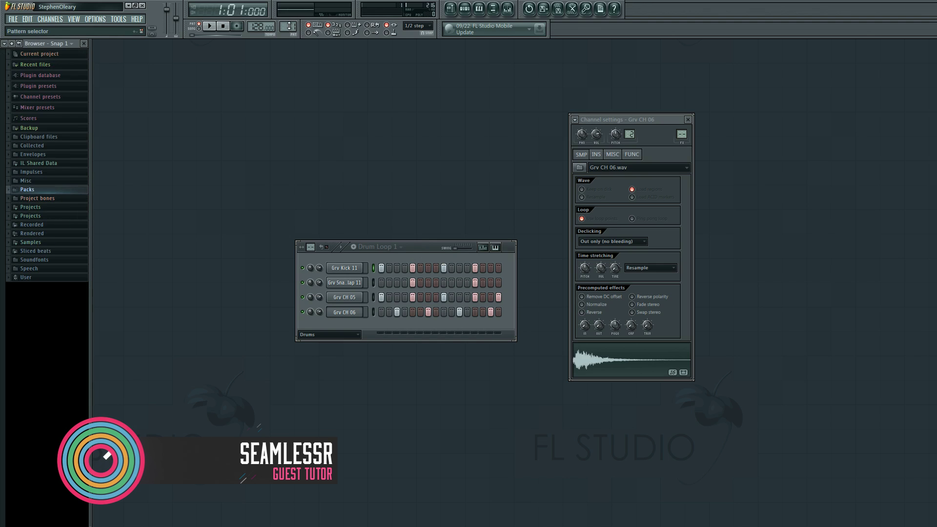
# Switch between Drum Loop 1 and Pattern 2 to compare them, ending on Drum Loop 1
pyautogui.scroll(1, 290, 24)
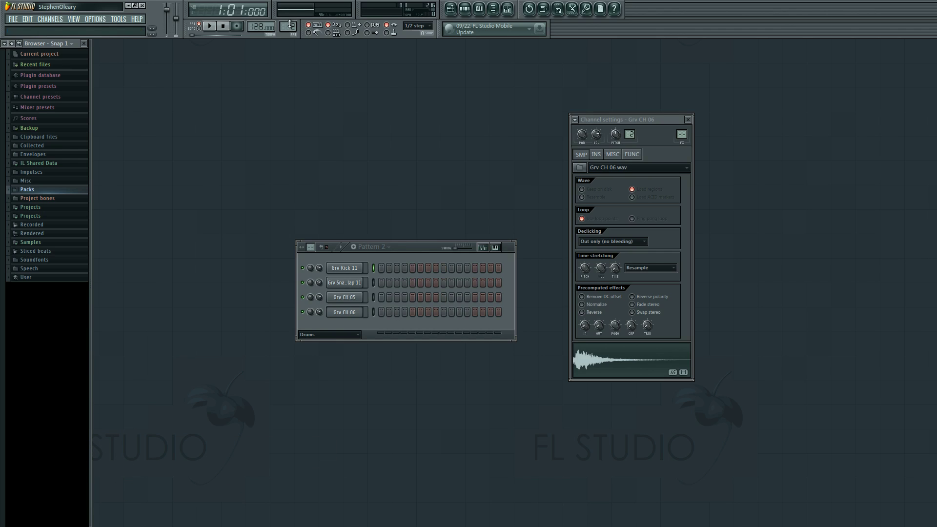
pyautogui.scroll(-1, 290, 25)
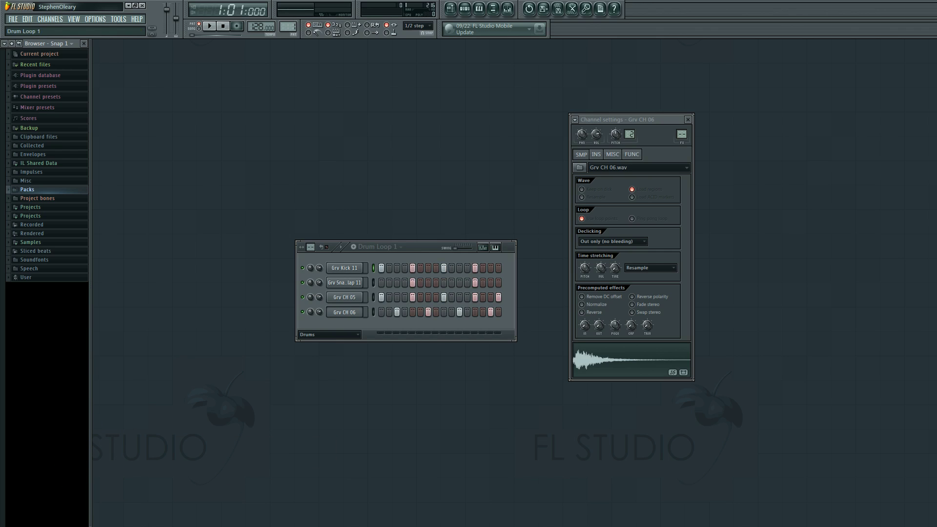
pyautogui.scroll(1, 290, 26)
pyautogui.scroll(-1, 290, 25)
# Create a new empty pattern named "Bass Line"
pyautogui.click(288, 26)
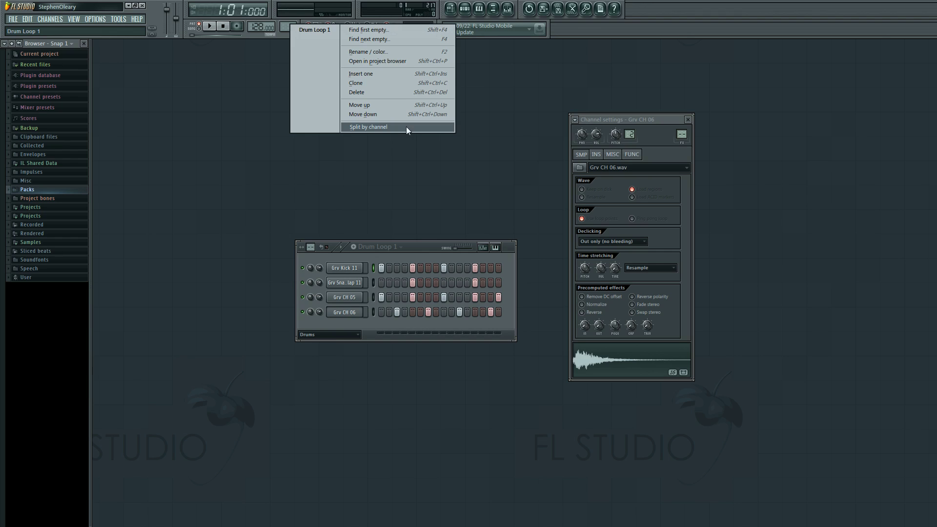
pyautogui.click(391, 28)
pyautogui.moveTo(352, 19); pyautogui.dragTo(398, 218)
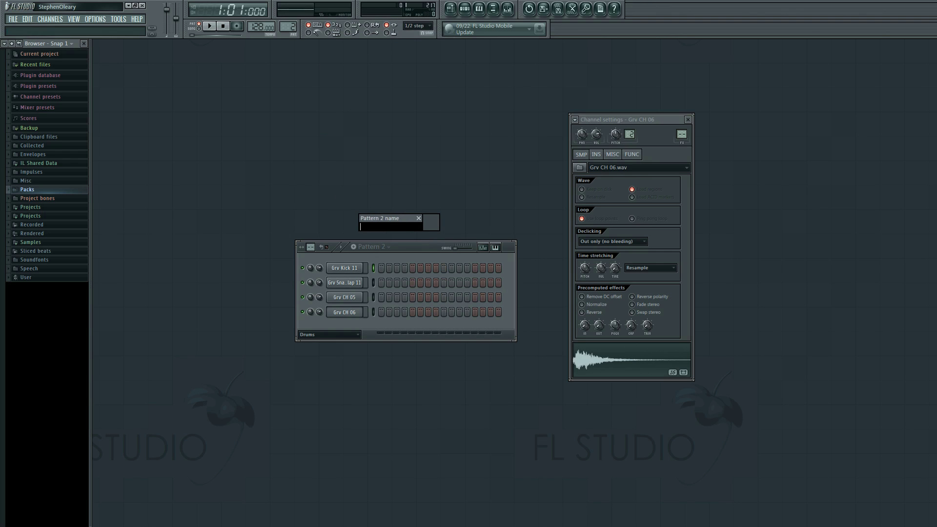
pyautogui.write('Bass :oi')
pyautogui.press('BackSpace')
pyautogui.press('BackSpace')
pyautogui.write('Line')
pyautogui.press('Return')
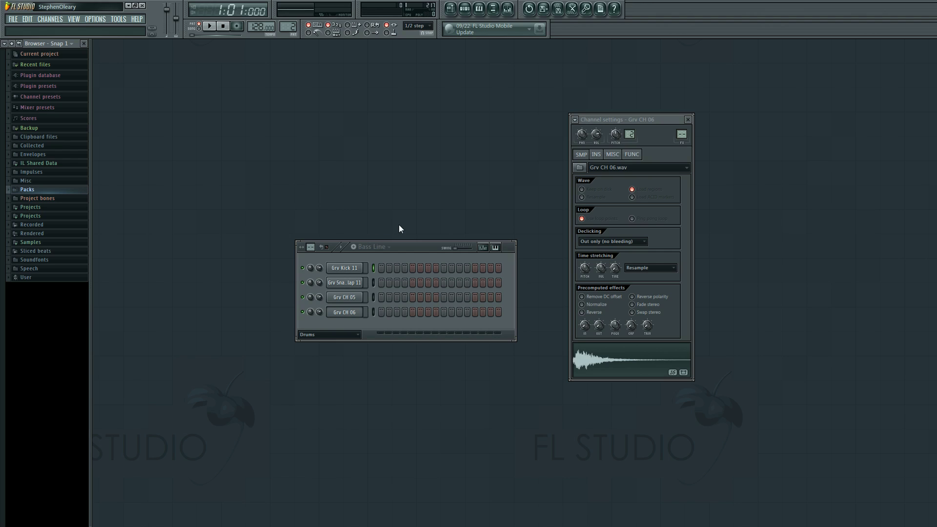
# Filter the step sequencer to show only the Unsorted channels and reposition its window
pyautogui.moveTo(413, 247); pyautogui.dragTo(415, 237)
pyautogui.click(337, 314)
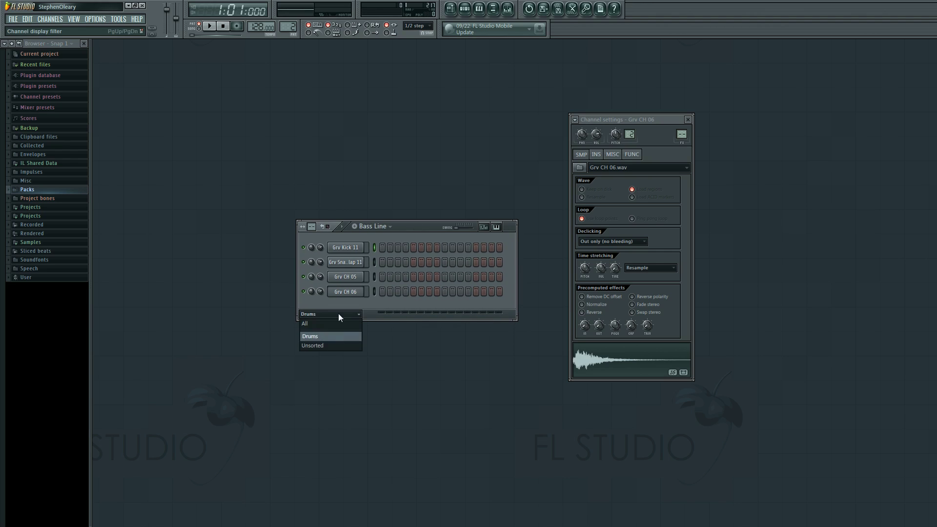
pyautogui.click(336, 345)
pyautogui.moveTo(411, 228); pyautogui.dragTo(414, 293)
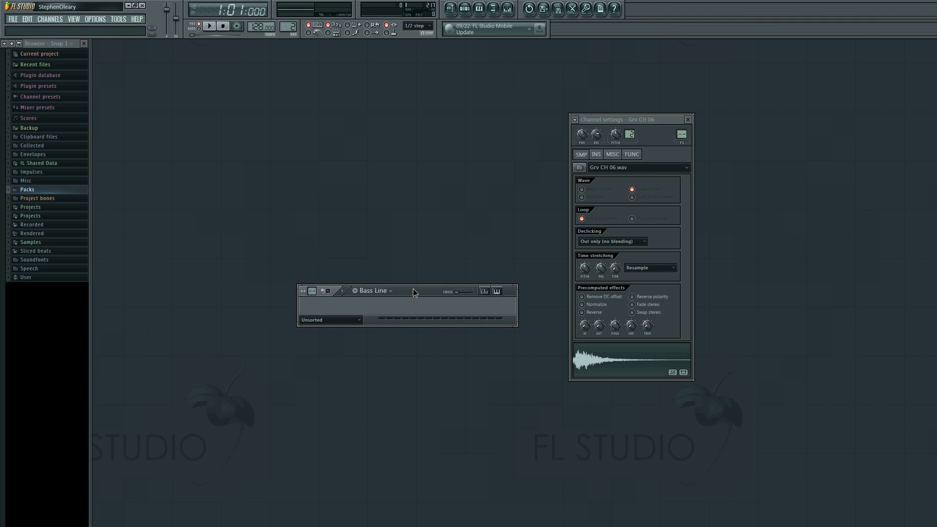
# Close the Grv CH 06 channel settings window
pyautogui.moveTo(680, 120); pyautogui.dragTo(673, 135)
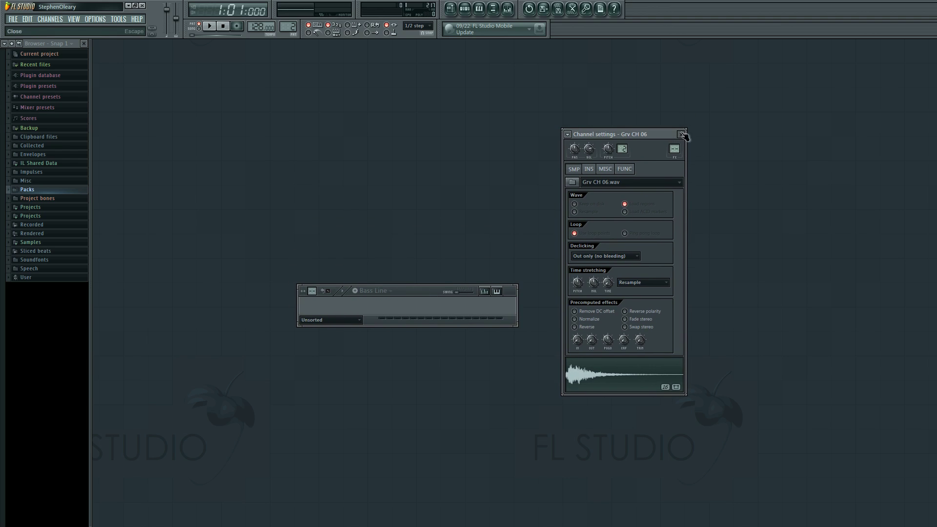
pyautogui.click(681, 134)
pyautogui.moveTo(423, 291)
pyautogui.mouseDown()
pyautogui.moveTo(427, 283)
pyautogui.moveTo(423, 293)
pyautogui.mouseUp()
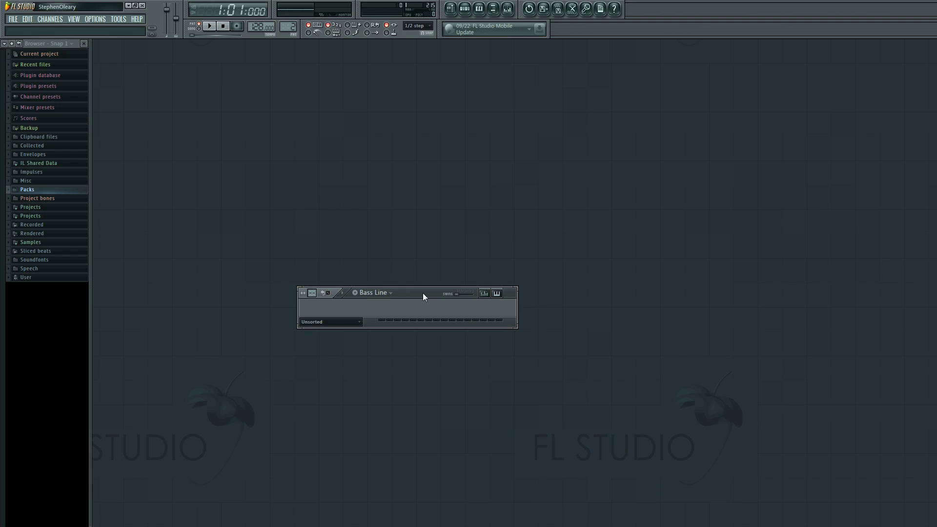
pyautogui.moveTo(423, 293); pyautogui.dragTo(423, 293)
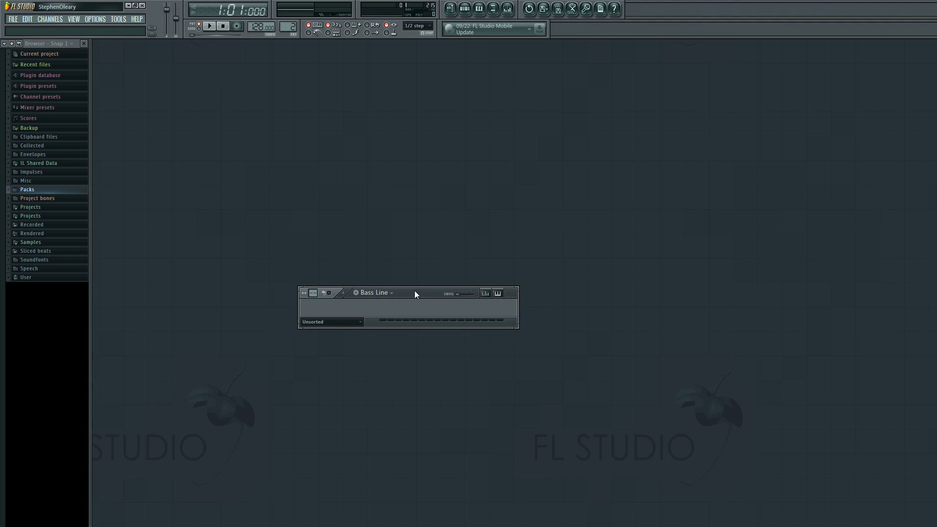
# Add a GMS synthesizer channel to the project and move its window clear of the step sequencer
pyautogui.click(50, 19)
pyautogui.moveTo(51, 30)
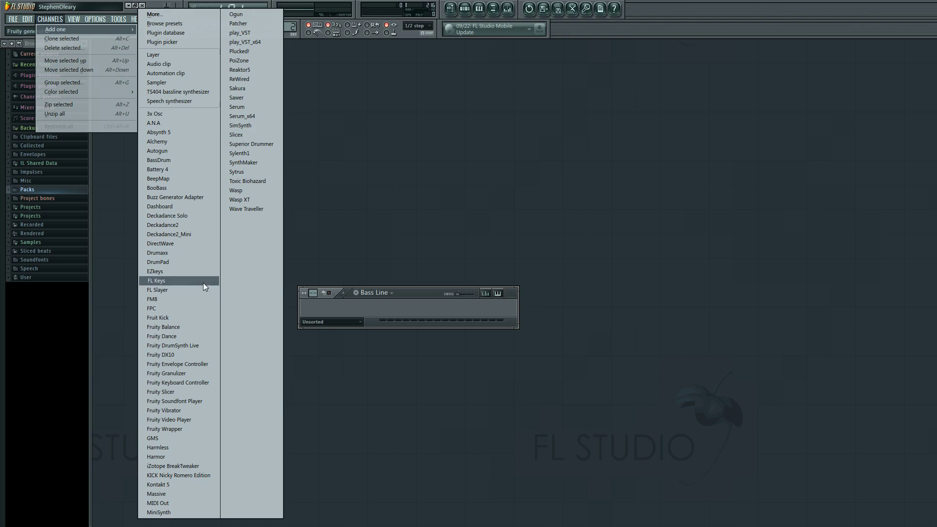
pyautogui.click(179, 440)
pyautogui.moveTo(369, 108); pyautogui.dragTo(628, 77)
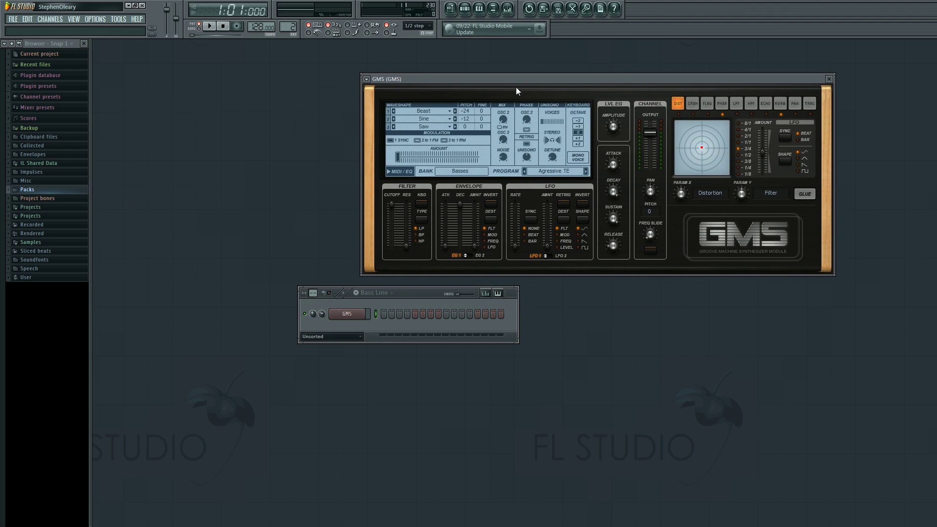
pyautogui.moveTo(575, 79)
pyautogui.mouseDown()
pyautogui.moveTo(567, 81)
pyautogui.moveTo(579, 81)
pyautogui.mouseUp()
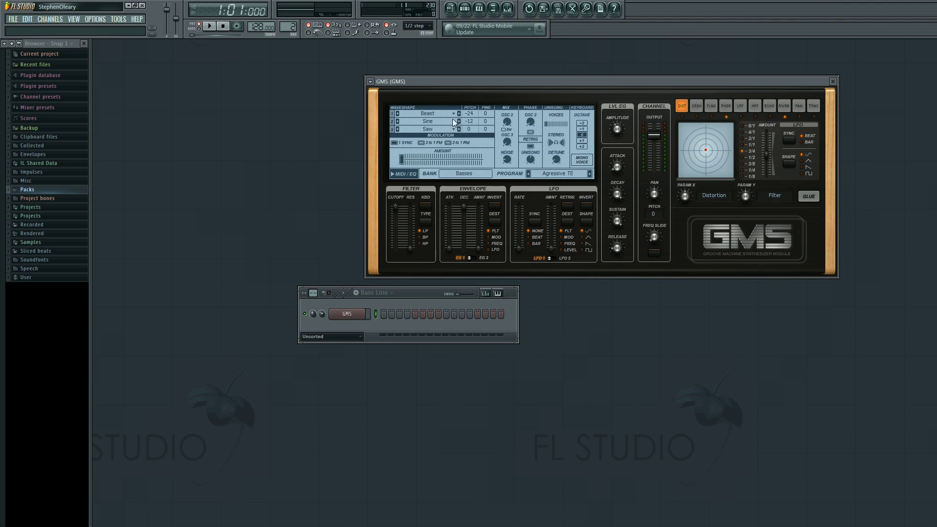
# Load the Bouncey Chunk TE program from the Basses bank of the GMS presets library
pyautogui.click(547, 172)
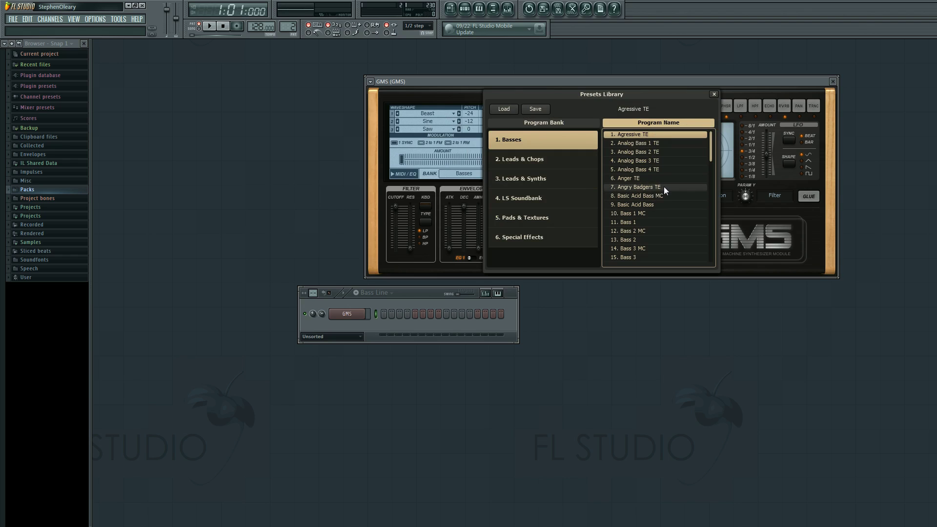
pyautogui.scroll(-2, 663, 215)
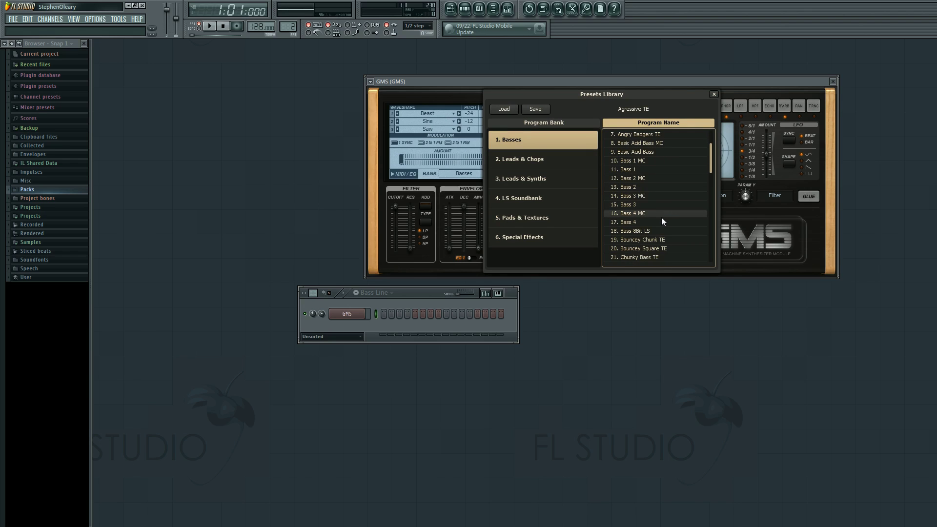
pyautogui.doubleClick(670, 241)
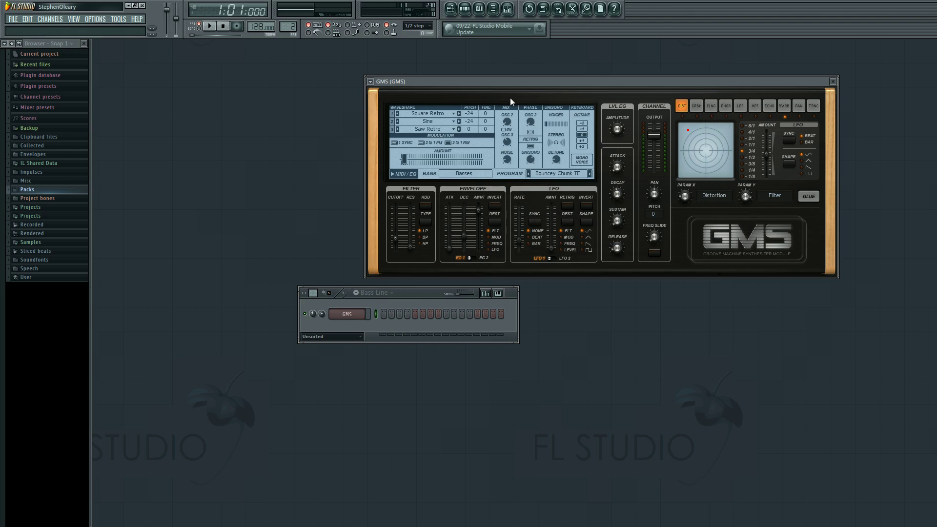
# Try GMS notes on steps 1 and 5 of the Bass Line pattern and play the pattern briefly
pyautogui.click(361, 316)
pyautogui.click(362, 317)
pyautogui.click(384, 314)
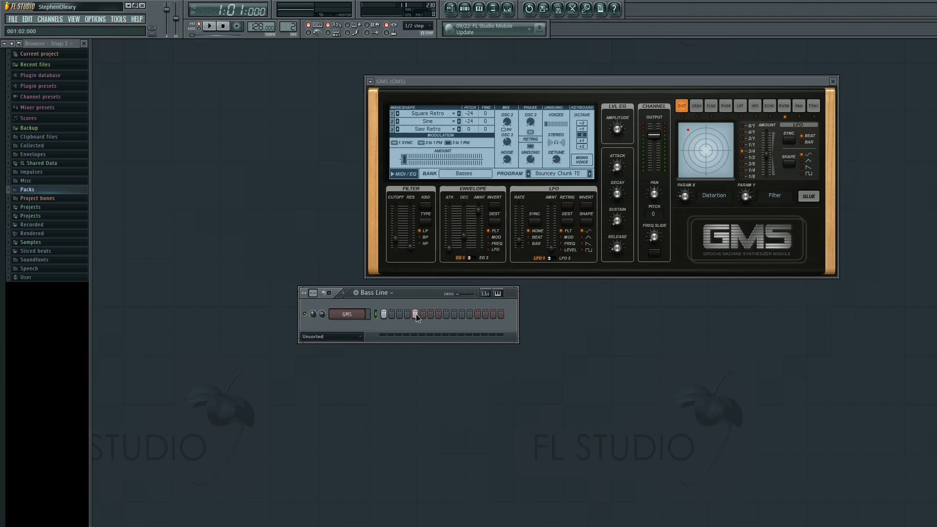
pyautogui.click(209, 26)
pyautogui.click(224, 28)
# Arrange the step sequencer, GMS and channel settings windows apart, with the GMS testing keyboard displayed
pyautogui.moveTo(414, 291); pyautogui.dragTo(344, 312)
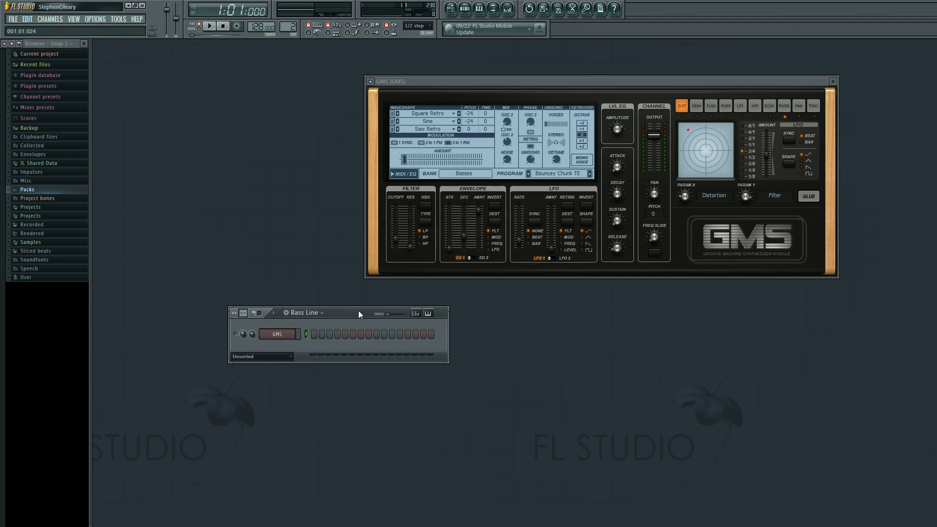
pyautogui.moveTo(509, 81); pyautogui.dragTo(257, 77)
pyautogui.moveTo(648, 130); pyautogui.dragTo(712, 116)
pyautogui.click(659, 157)
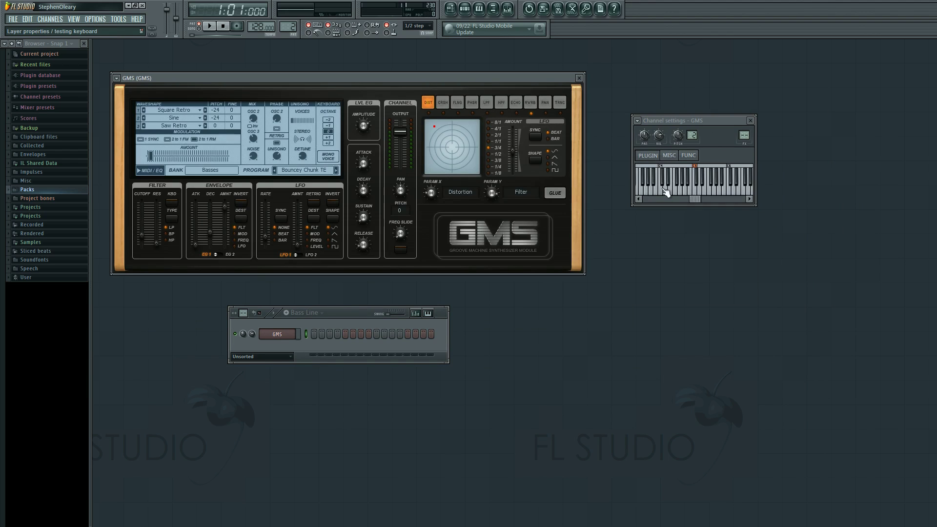
# Audition the GMS bass sound by playing several notes, including on the testing keyboard
pyautogui.press('q')
pyautogui.press('y')
pyautogui.press('q')
pyautogui.press('t')
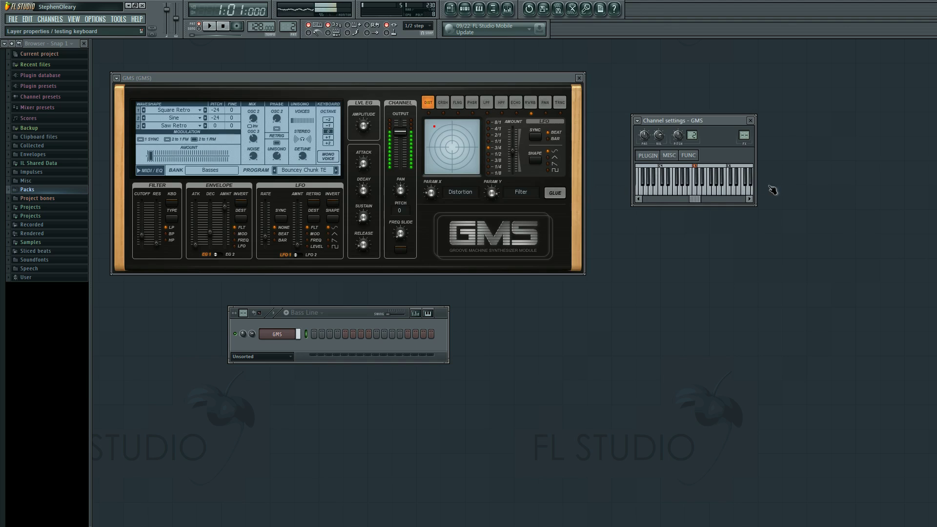
pyautogui.click(699, 191)
pyautogui.moveTo(696, 193); pyautogui.dragTo(659, 194)
pyautogui.click(690, 192)
pyautogui.click(698, 192)
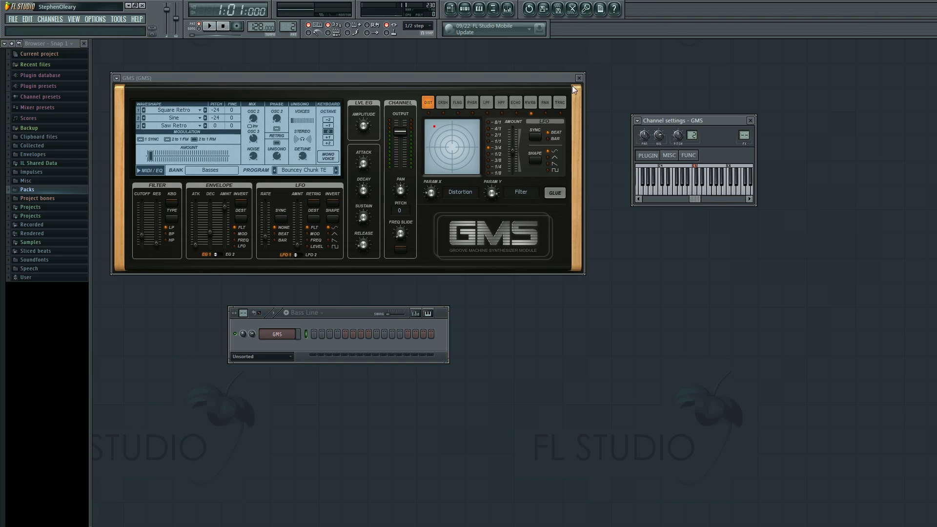
# Reposition the GMS and step sequencer windows, and bring up the piano roll for the GMS channel
pyautogui.moveTo(527, 77); pyautogui.dragTo(554, 91)
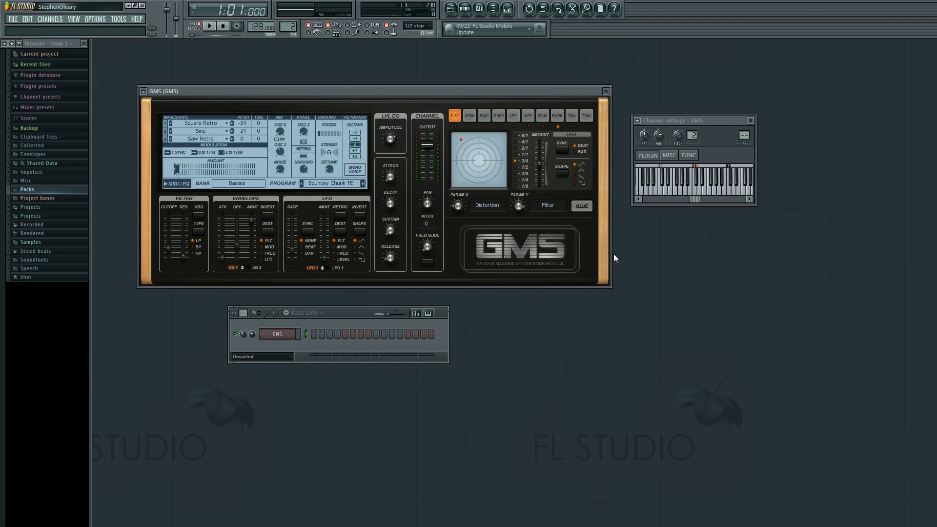
pyautogui.moveTo(348, 310); pyautogui.dragTo(392, 325)
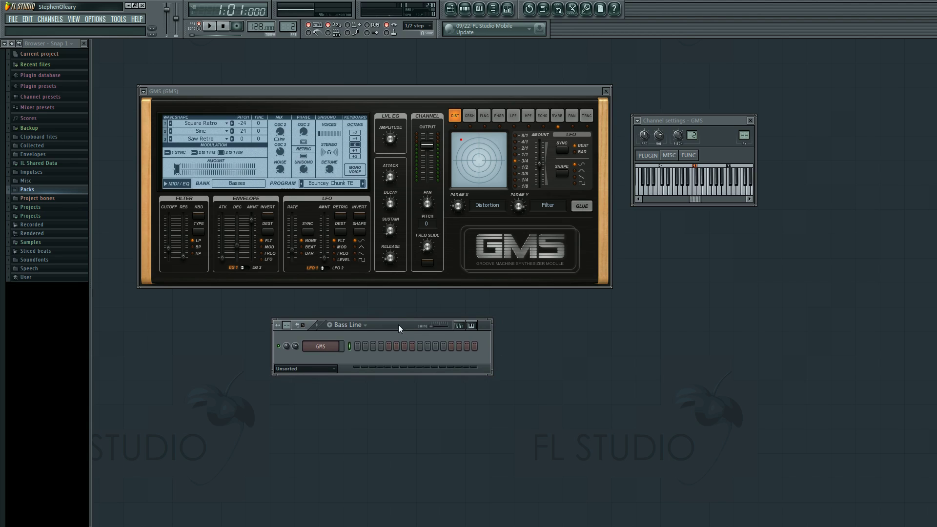
pyautogui.click(484, 11)
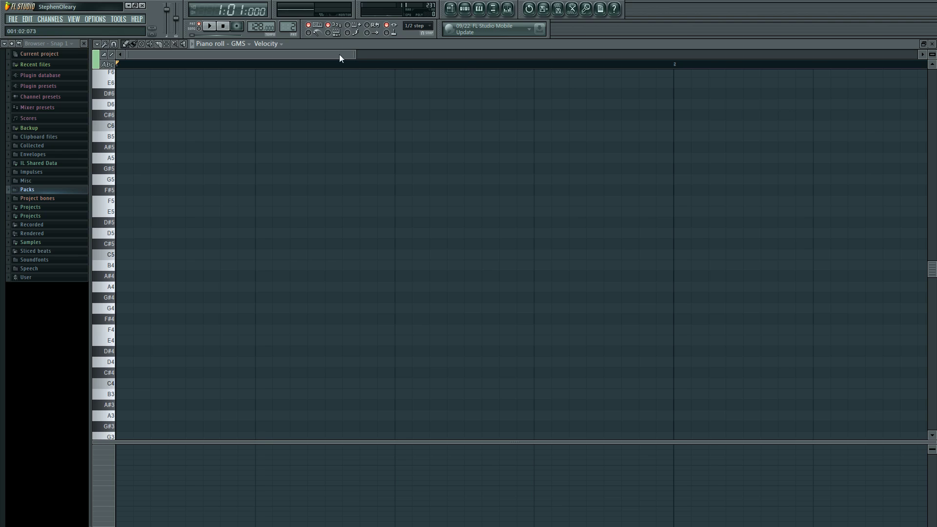
pyautogui.click(465, 8)
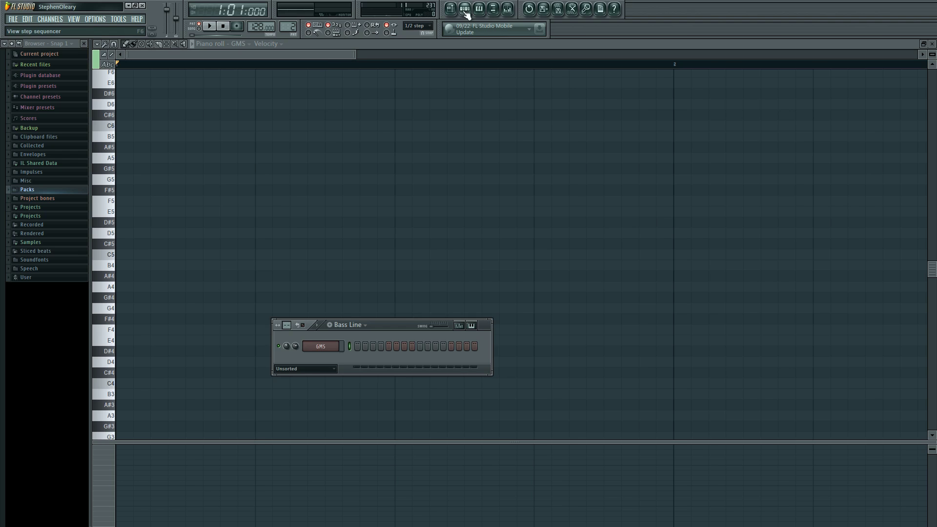
pyautogui.click(326, 348)
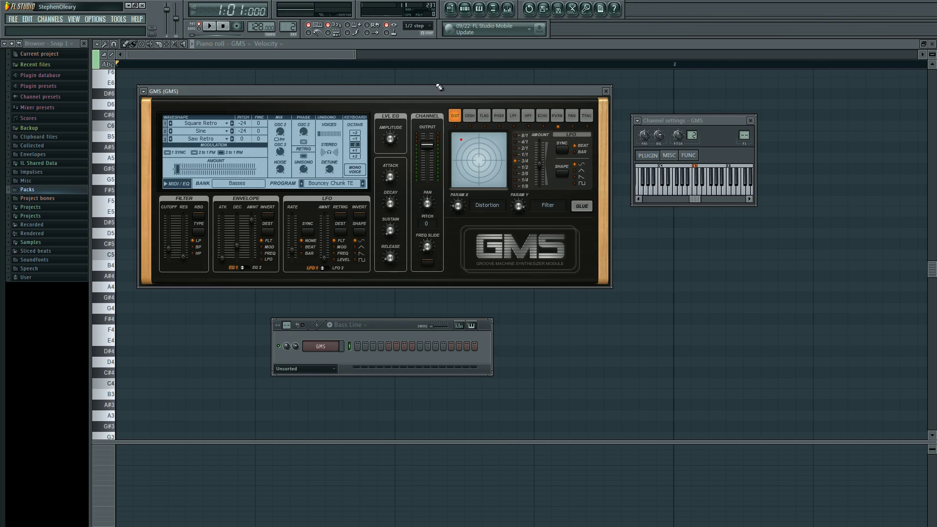
pyautogui.click(315, 54)
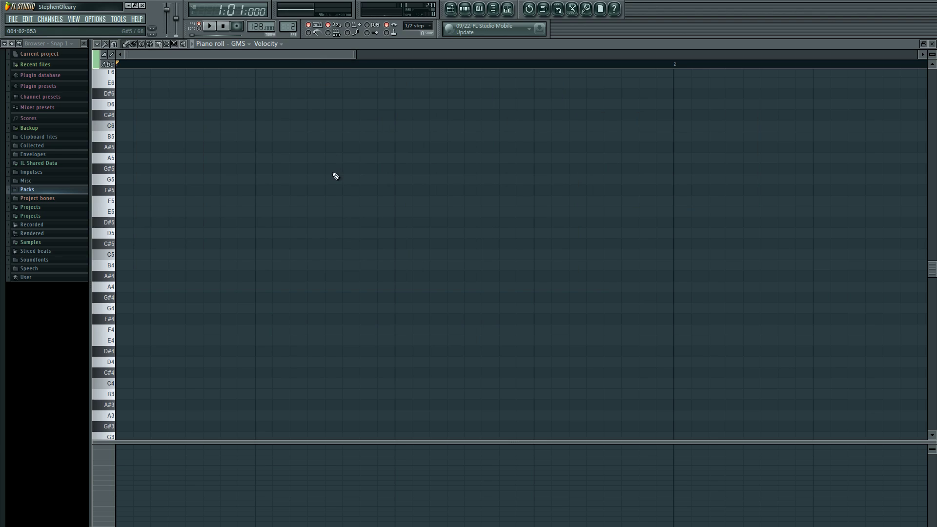
# Examine the piano roll's target control options and its list of channels
pyautogui.click(268, 43)
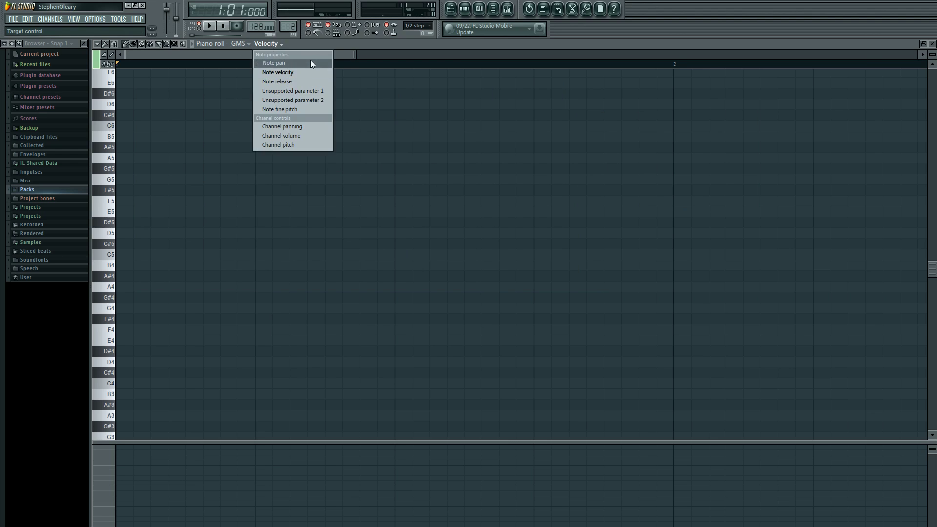
pyautogui.click(247, 44)
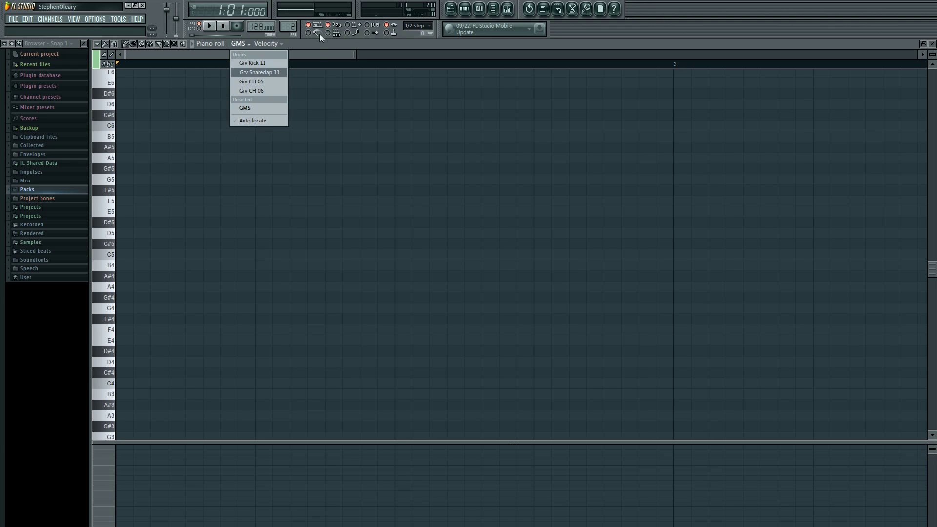
pyautogui.click(318, 55)
# Close the piano roll and reopen it directly from the GMS channel in the step sequencer
pyautogui.click(465, 8)
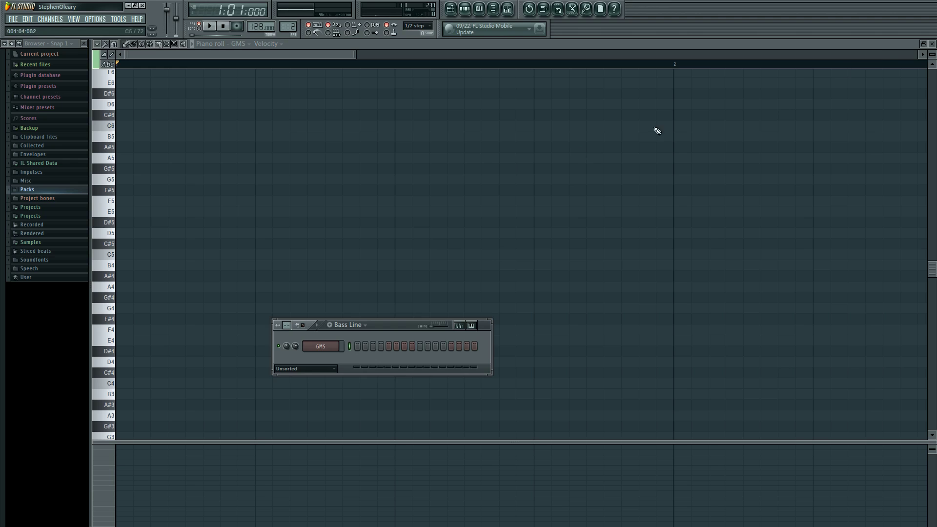
pyautogui.click(929, 46)
pyautogui.rightClick(317, 347)
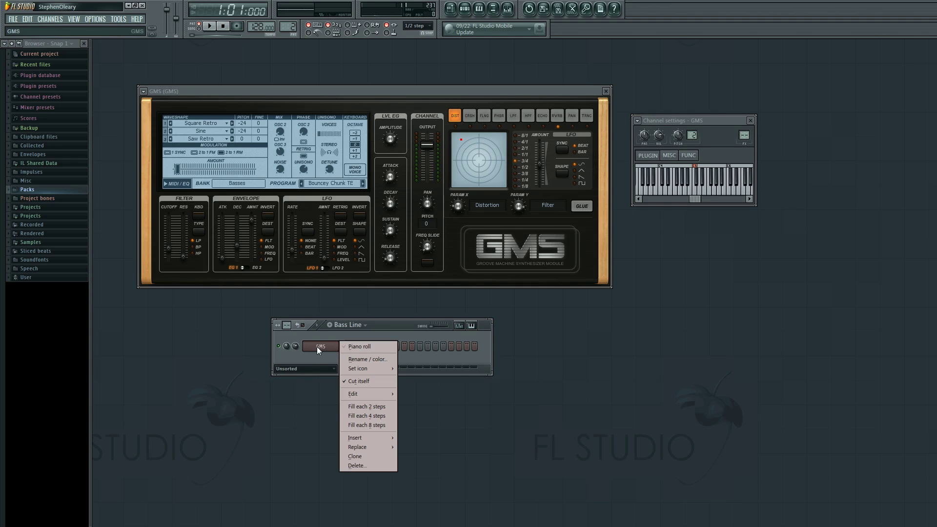
pyautogui.click(360, 345)
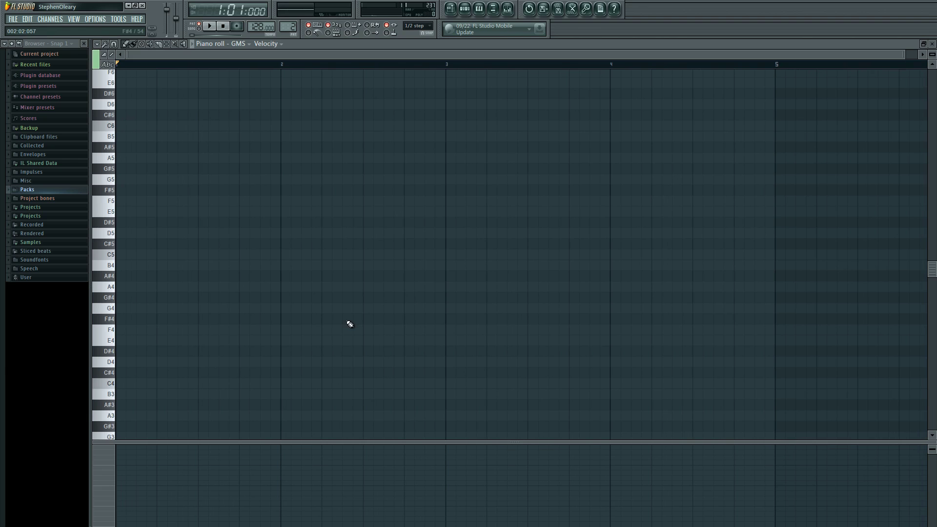
pyautogui.scroll(4, 249, 314)
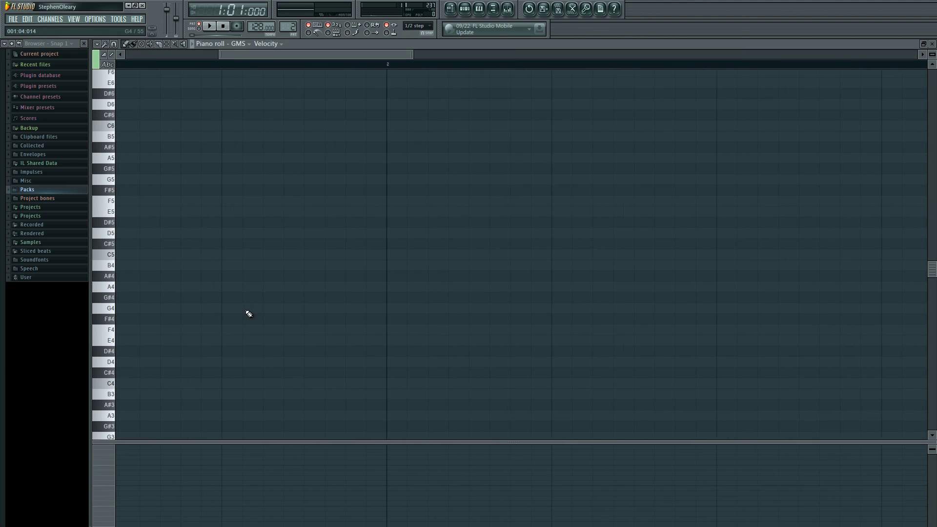
# Adjust the piano roll's zoom and position so that bars 1 to 4 fit in view from the start
pyautogui.scroll(-4, 248, 314)
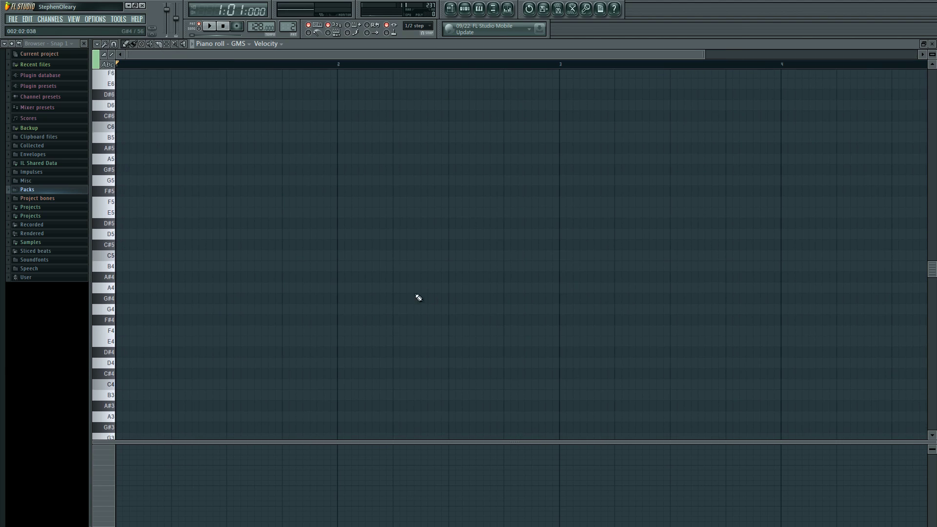
pyautogui.scroll(-3, 299, 316)
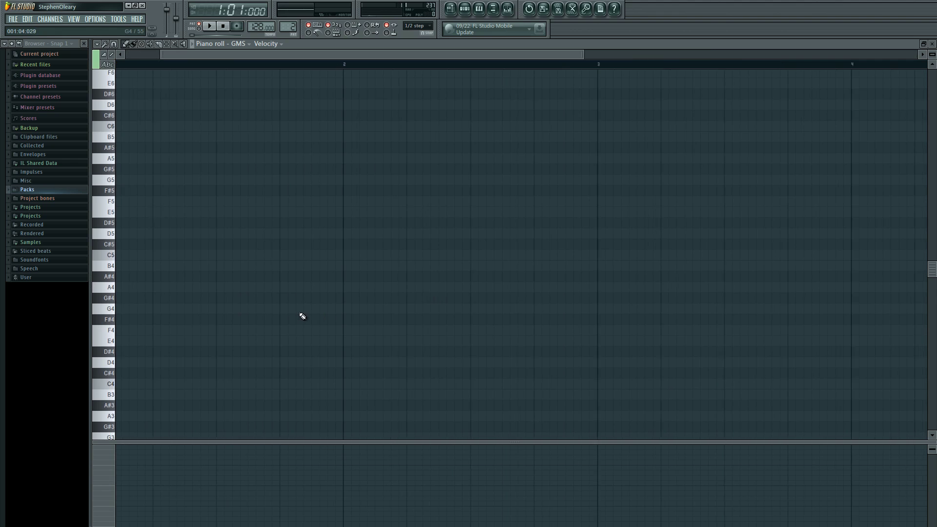
pyautogui.scroll(2, 298, 315)
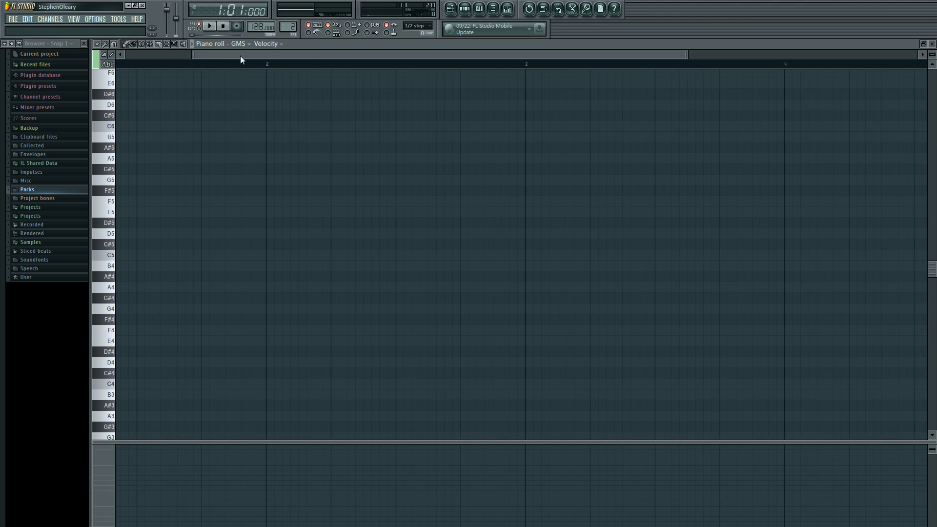
pyautogui.moveTo(241, 57); pyautogui.dragTo(143, 59)
pyautogui.moveTo(622, 54); pyautogui.dragTo(836, 57)
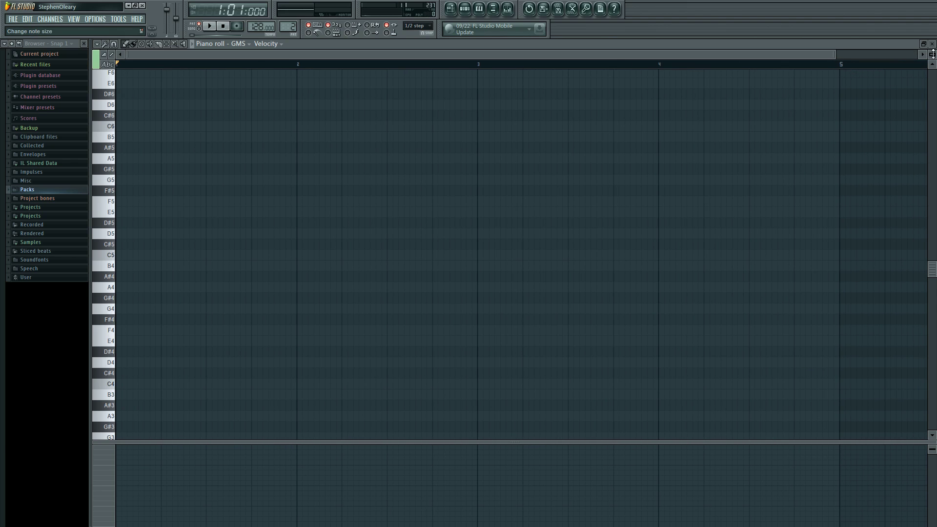
pyautogui.moveTo(933, 54); pyautogui.dragTo(933, 52)
pyautogui.scroll(-2, 448, 197)
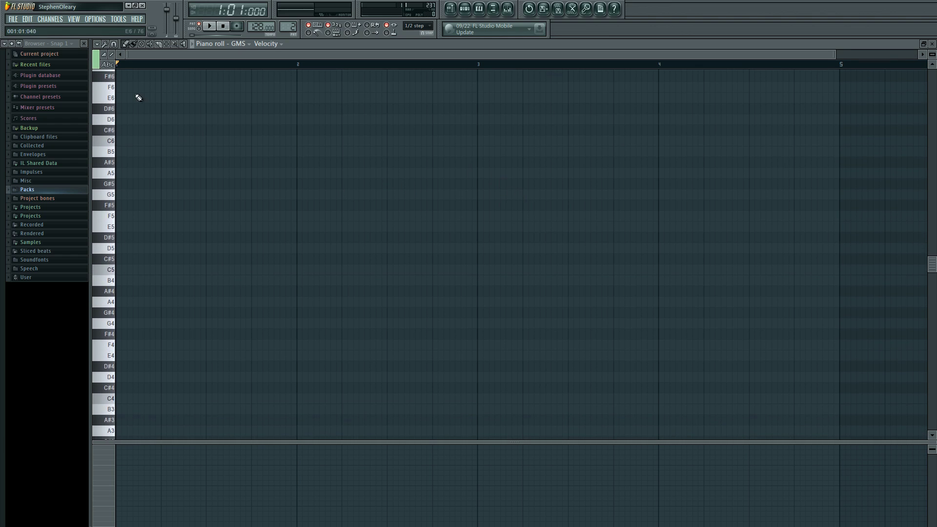
pyautogui.scroll(-2, 115, 74)
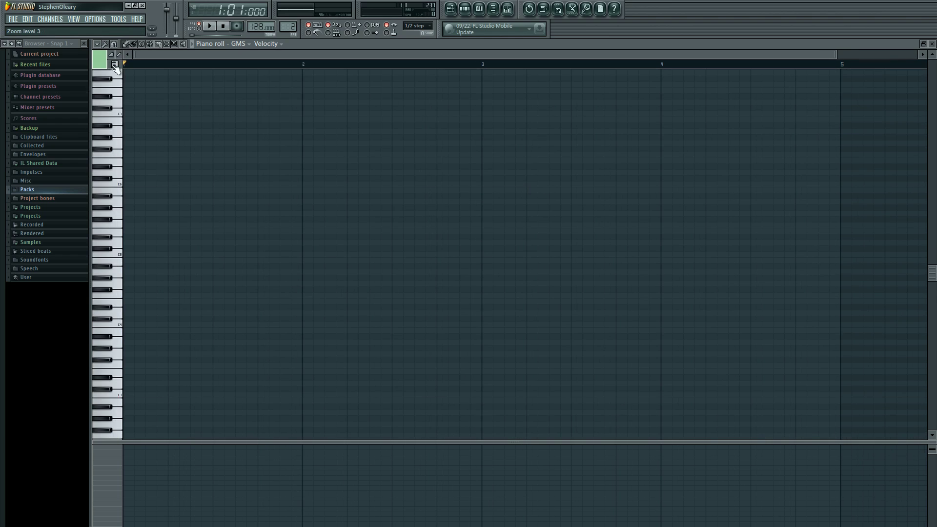
# Try the alternative keyboard view mode, and toggle the note grid highlights off and back on
pyautogui.click(115, 66)
pyautogui.click(114, 65)
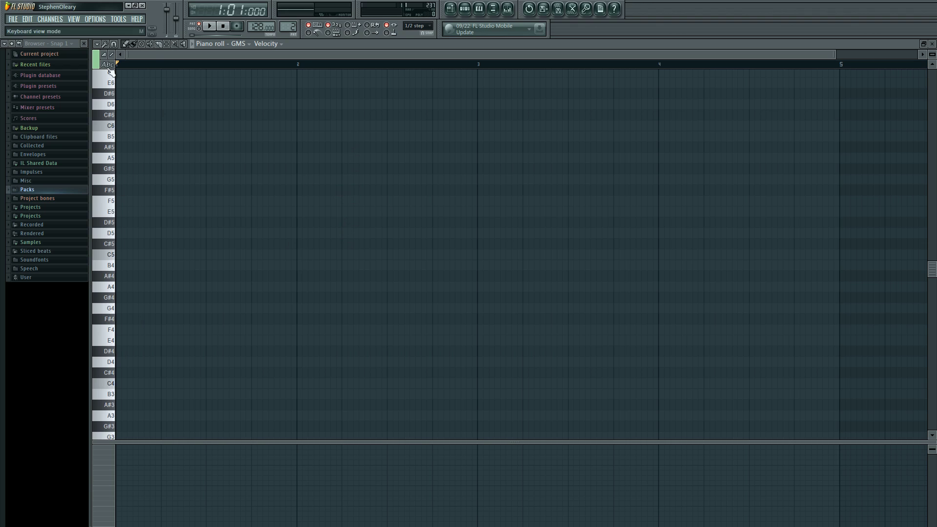
pyautogui.click(97, 44)
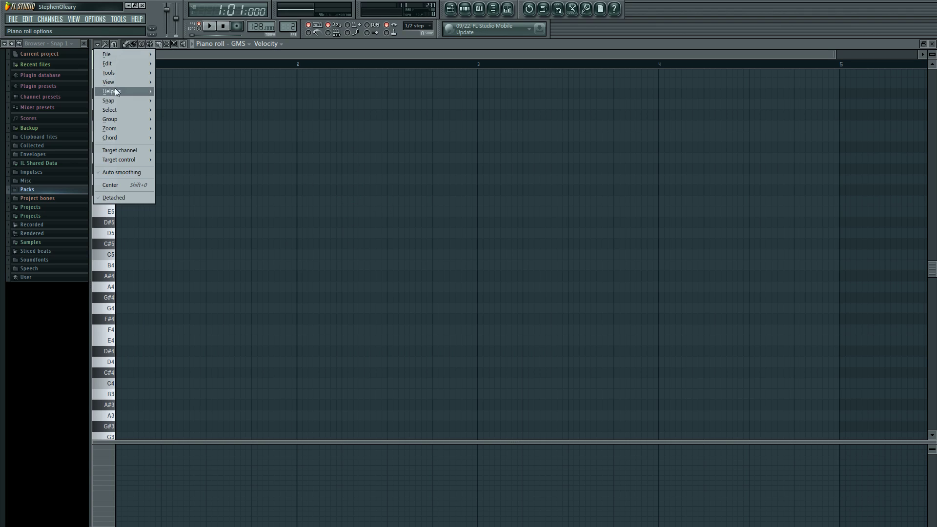
pyautogui.moveTo(115, 89)
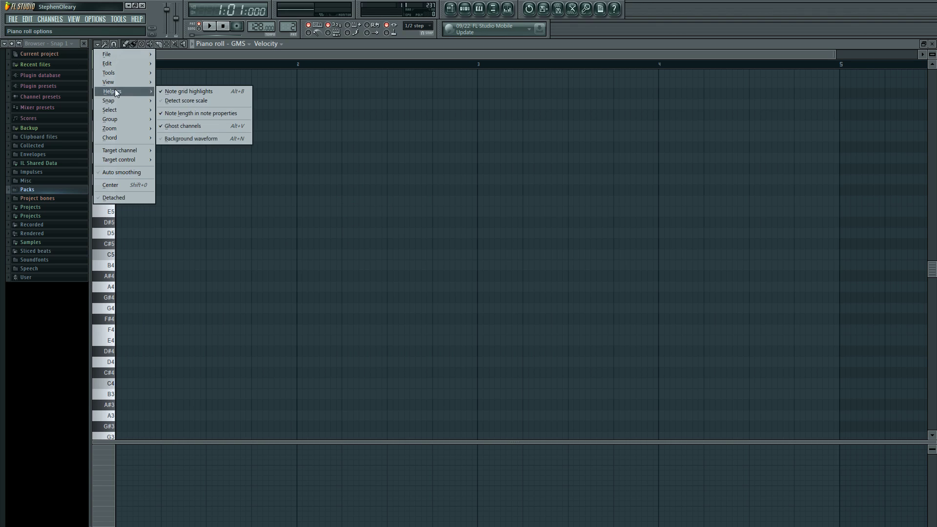
pyautogui.click(188, 93)
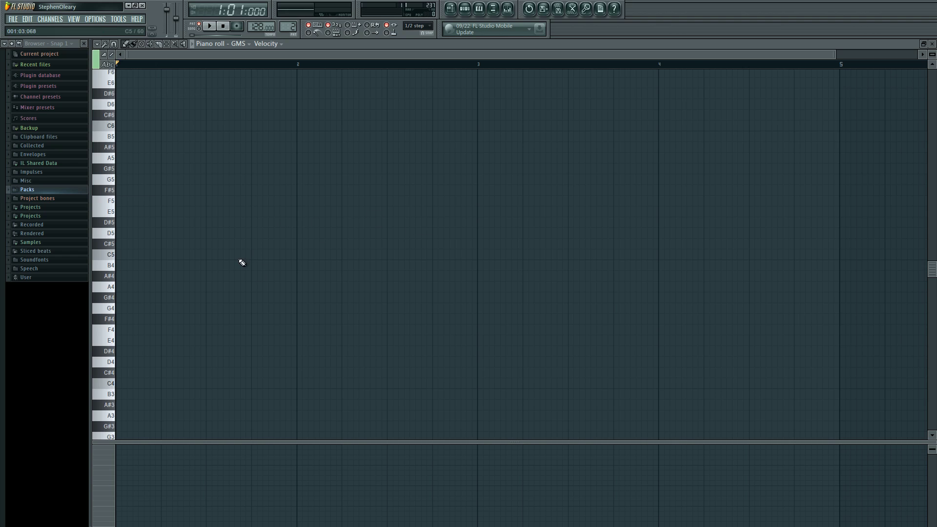
pyautogui.click(97, 44)
pyautogui.moveTo(122, 91)
pyautogui.click(162, 91)
# Draw and delete a test note on A#4 in bar 4, and place a one-beat F4 note on beat 2 of bar 1
pyautogui.click(723, 277)
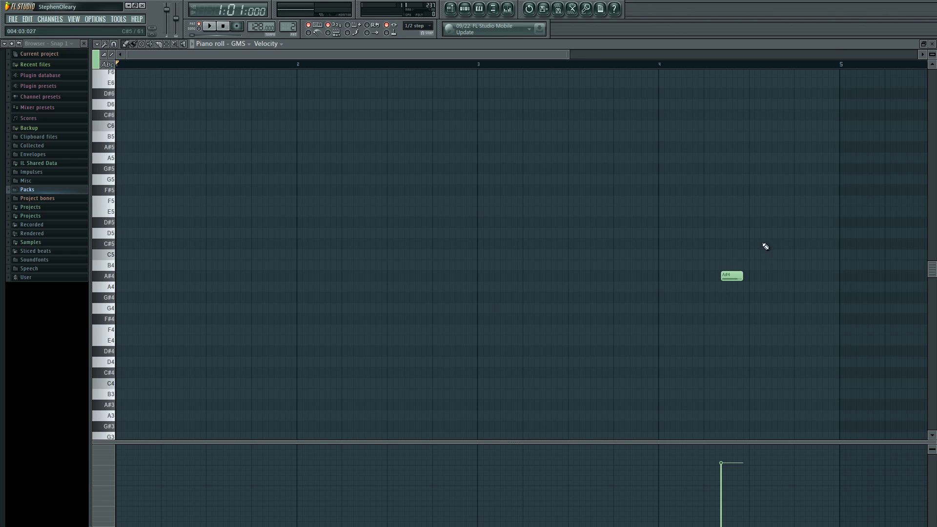
pyautogui.rightClick(732, 277)
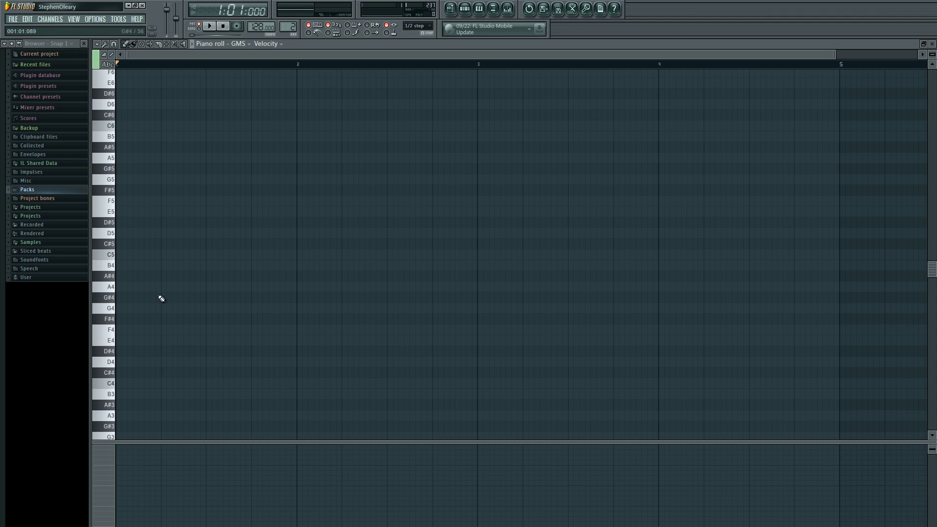
pyautogui.click(162, 332)
pyautogui.moveTo(168, 334)
pyautogui.mouseDown()
pyautogui.moveTo(323, 330)
pyautogui.moveTo(140, 328)
pyautogui.moveTo(184, 335)
pyautogui.mouseUp()
pyautogui.rightClick(183, 335)
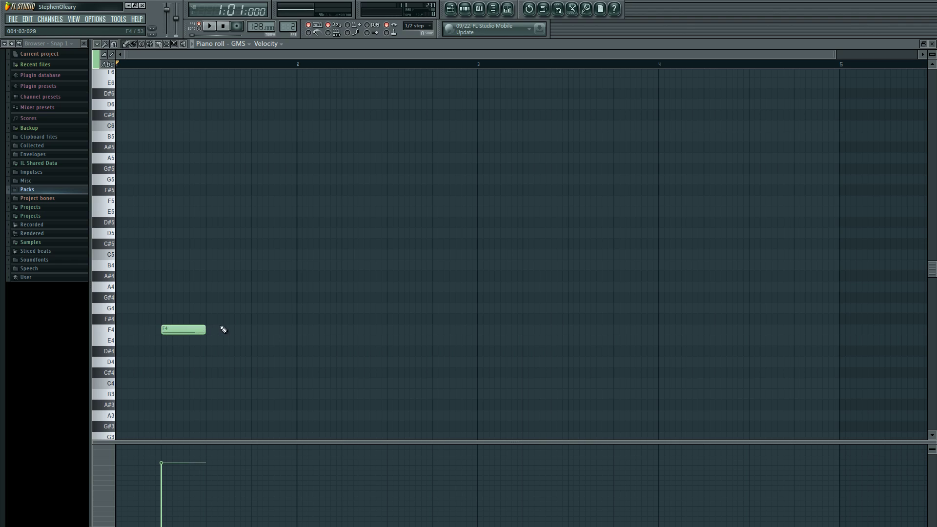
pyautogui.click(187, 330)
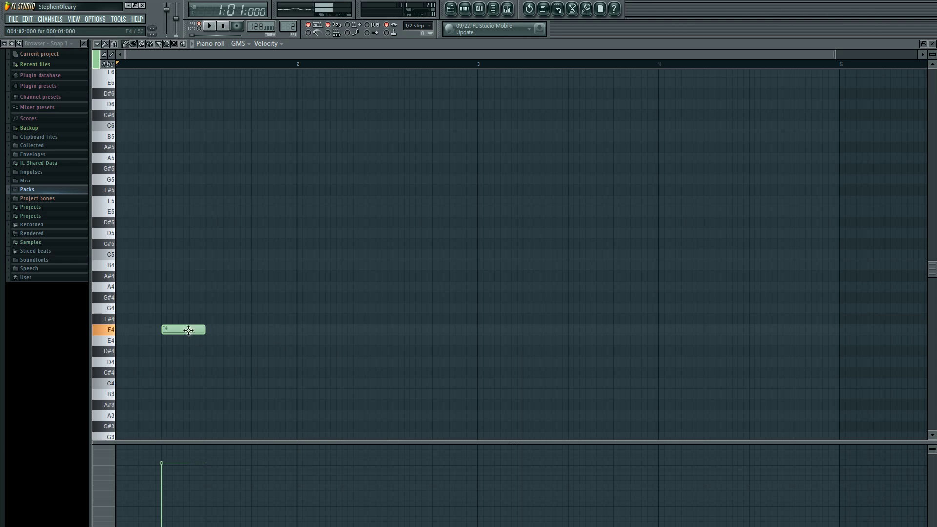
# Place trial notes of different lengths on F#4, G4 and G#4 following the F4 note through bar 2
pyautogui.click(220, 320)
pyautogui.click(257, 309)
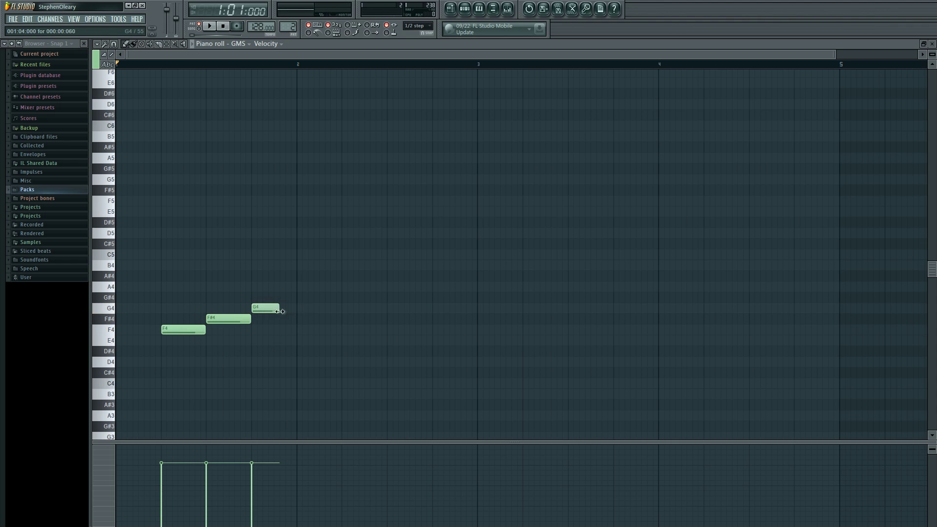
pyautogui.click(310, 308)
pyautogui.click(338, 309)
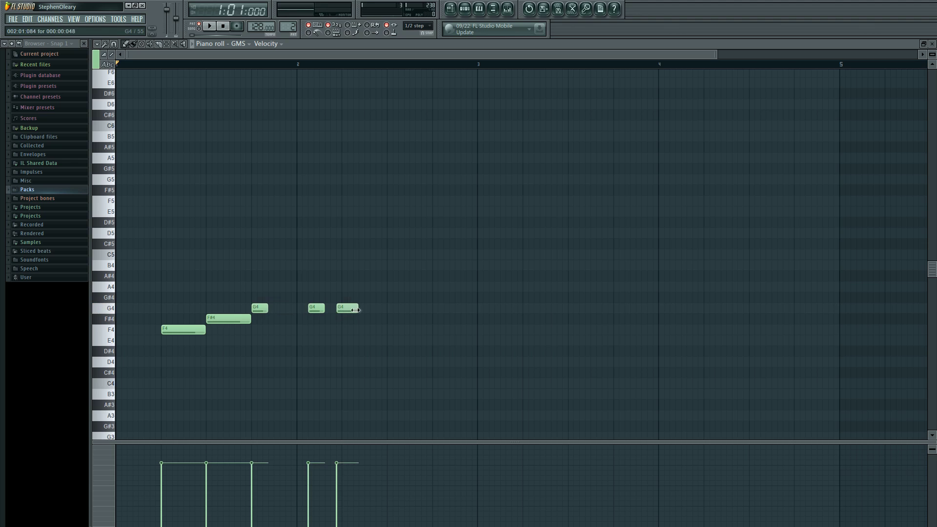
pyautogui.click(372, 308)
pyautogui.click(393, 298)
pyautogui.click(419, 308)
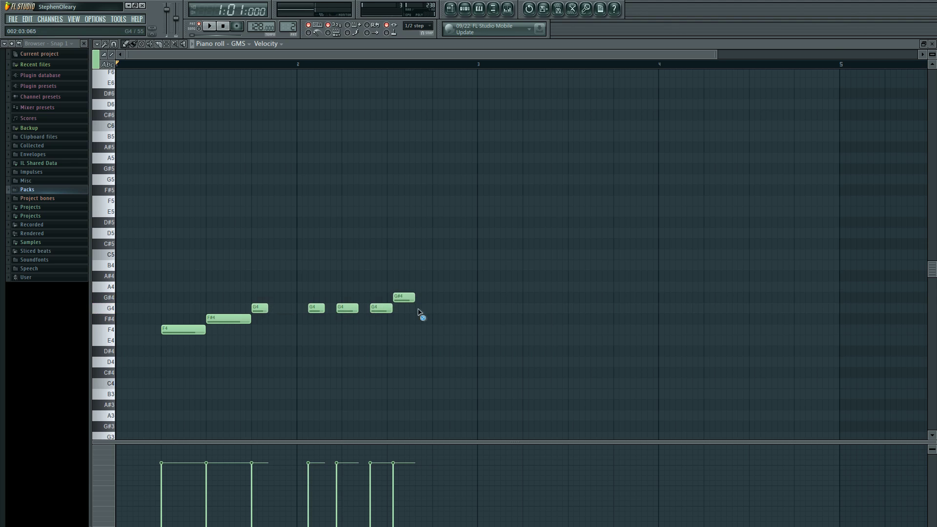
# Delete all the trial notes except the F4 note in bar 1
pyautogui.rightClick(424, 308)
pyautogui.rightClick(400, 298)
pyautogui.rightClick(378, 308)
pyautogui.rightClick(344, 309)
pyautogui.rightClick(312, 309)
pyautogui.rightClick(247, 318)
# Nudge the F4 note along the grid and back to beat 2, and inspect its note properties
pyautogui.click(184, 331)
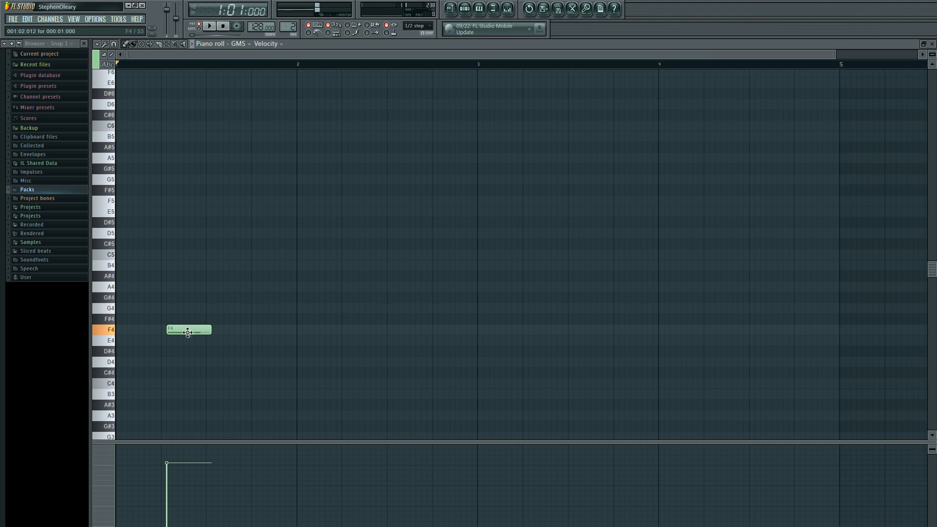
pyautogui.moveTo(194, 331)
pyautogui.mouseDown()
pyautogui.moveTo(194, 317)
pyautogui.moveTo(193, 331)
pyautogui.moveTo(204, 331)
pyautogui.moveTo(171, 331)
pyautogui.moveTo(199, 328)
pyautogui.moveTo(190, 316)
pyautogui.moveTo(192, 337)
pyautogui.moveTo(191, 326)
pyautogui.mouseUp()
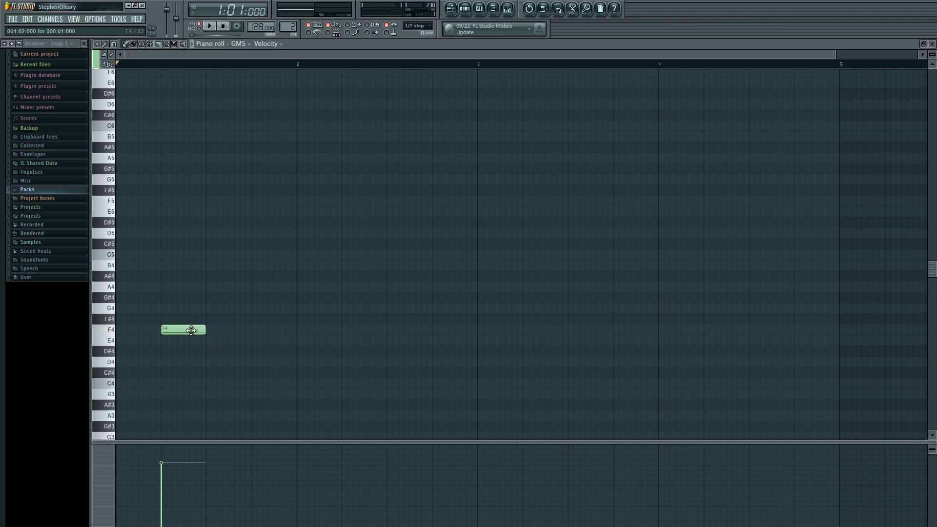
pyautogui.doubleClick(193, 331)
pyautogui.moveTo(231, 300); pyautogui.dragTo(288, 297)
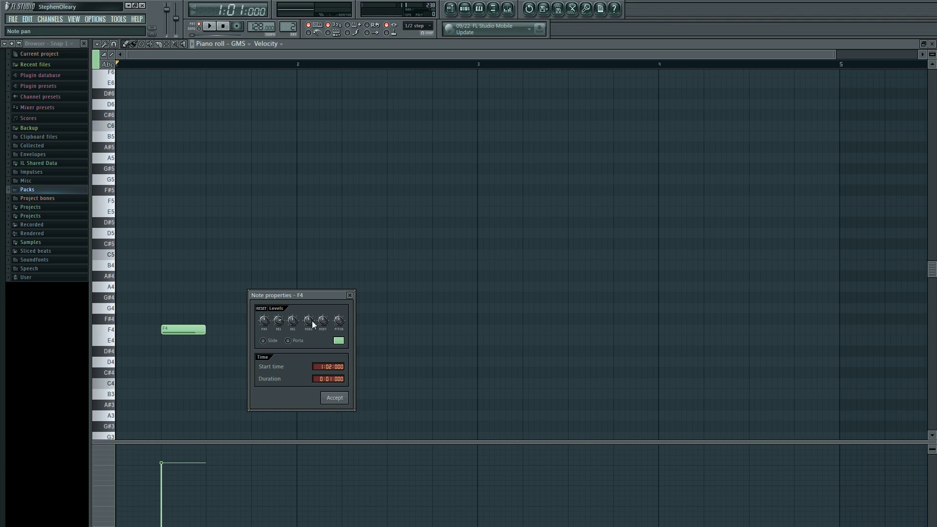
pyautogui.click(349, 295)
# View the GMS synthesizer's controls from the step sequencer, and compare them with the F4 note's properties
pyautogui.click(465, 9)
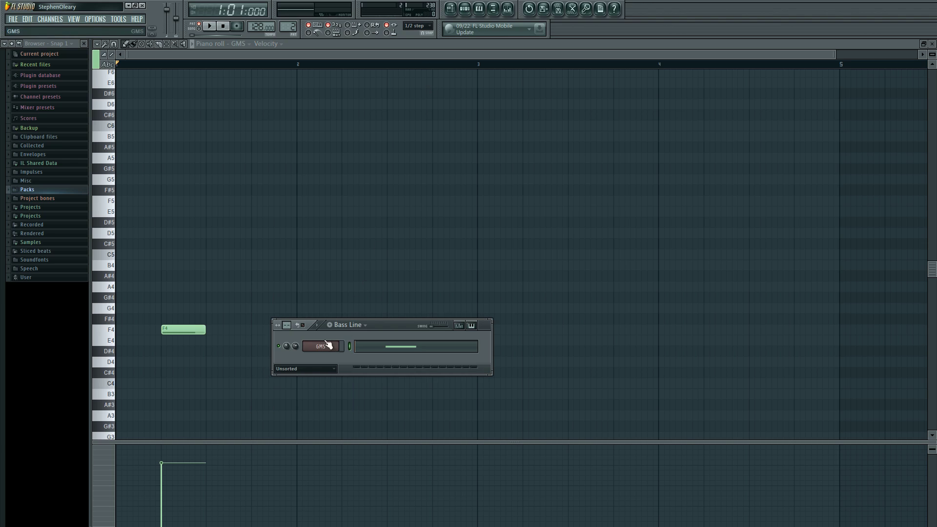
pyautogui.click(322, 347)
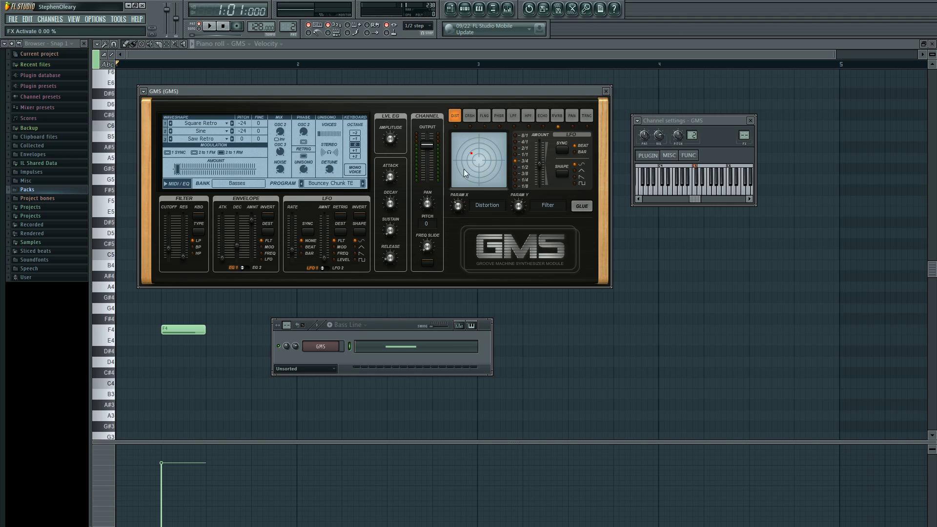
pyautogui.click(606, 92)
pyautogui.doubleClick(194, 329)
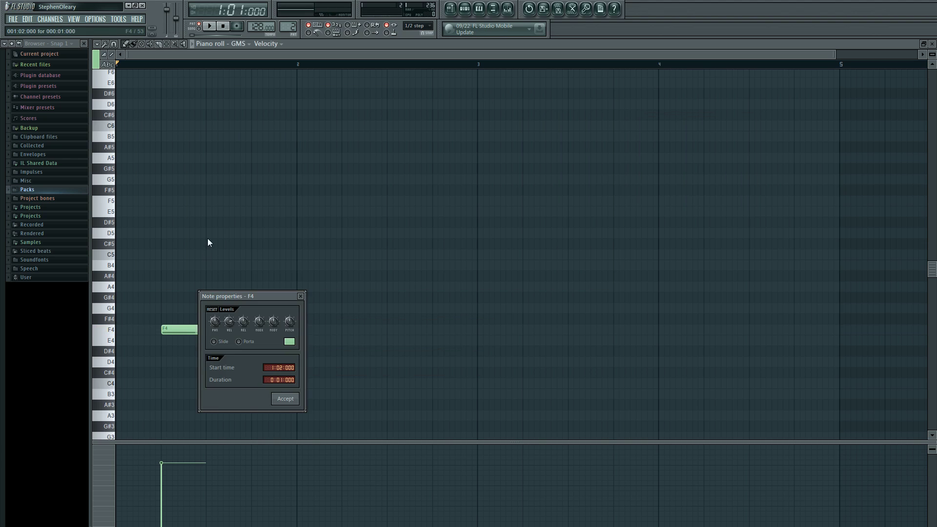
pyautogui.click(301, 297)
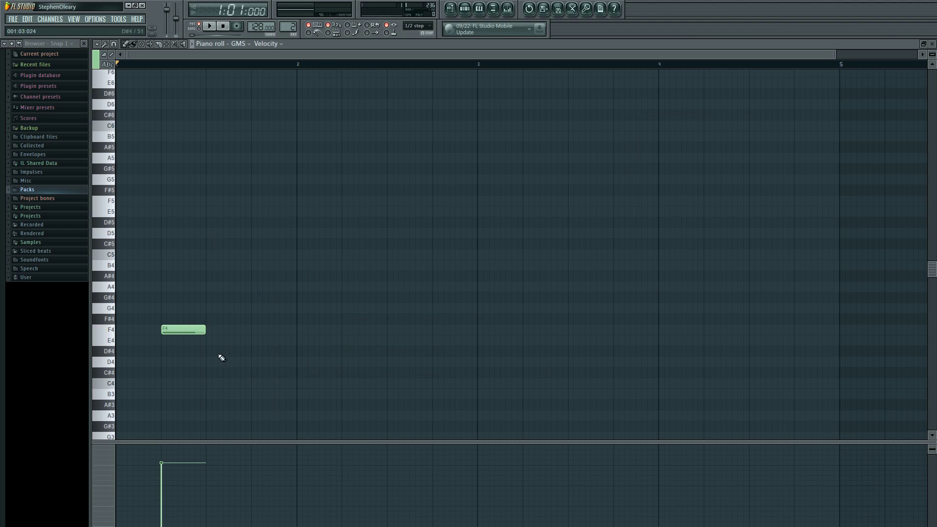
# Remove the F4 note and fill bar 1 with half-beat notes: three on E4, one on F#4 and two on G4
pyautogui.hotkey('ctrl', 'z')
pyautogui.click(118, 341)
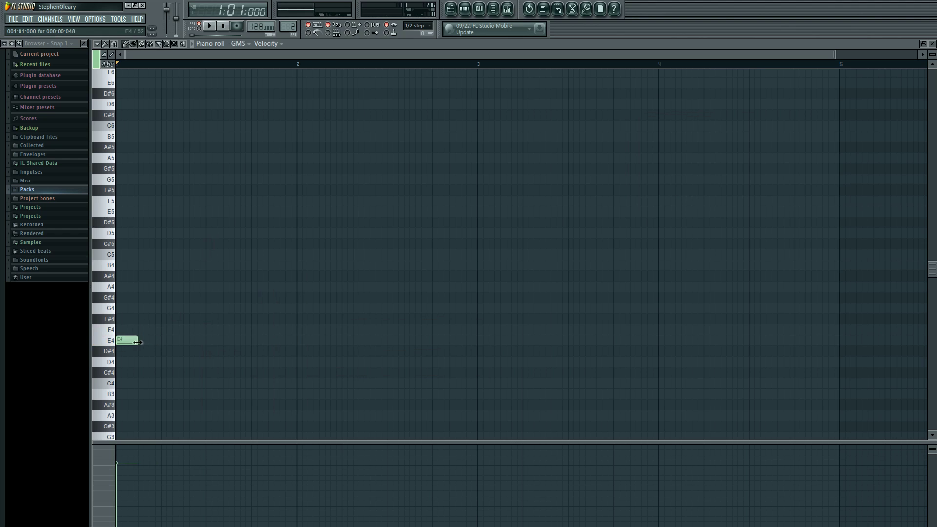
pyautogui.click(187, 341)
pyautogui.click(210, 319)
pyautogui.moveTo(229, 309); pyautogui.dragTo(245, 308)
pyautogui.click(278, 309)
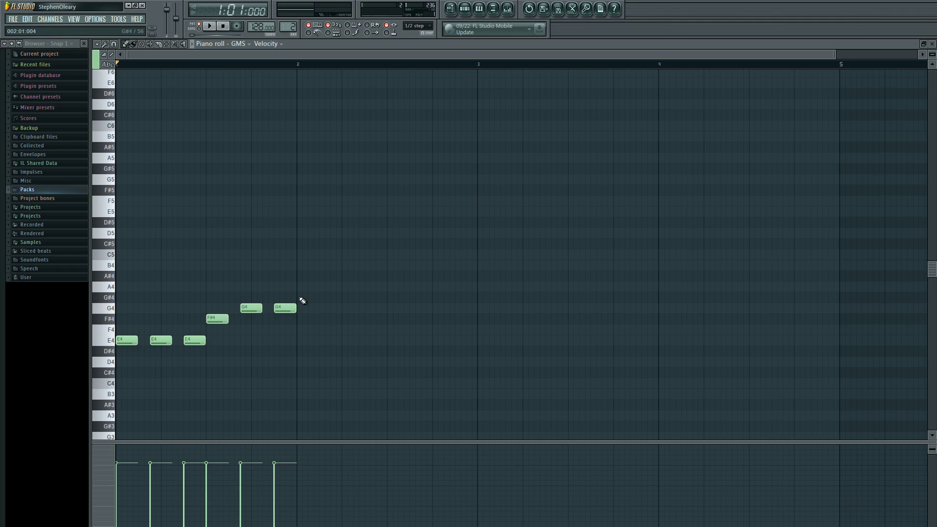
# Fill bar 2 with half-beat notes in the same rhythm: one on B4, two on A4 and three on G4
pyautogui.click(299, 289)
pyautogui.rightClick(307, 289)
pyautogui.click(300, 266)
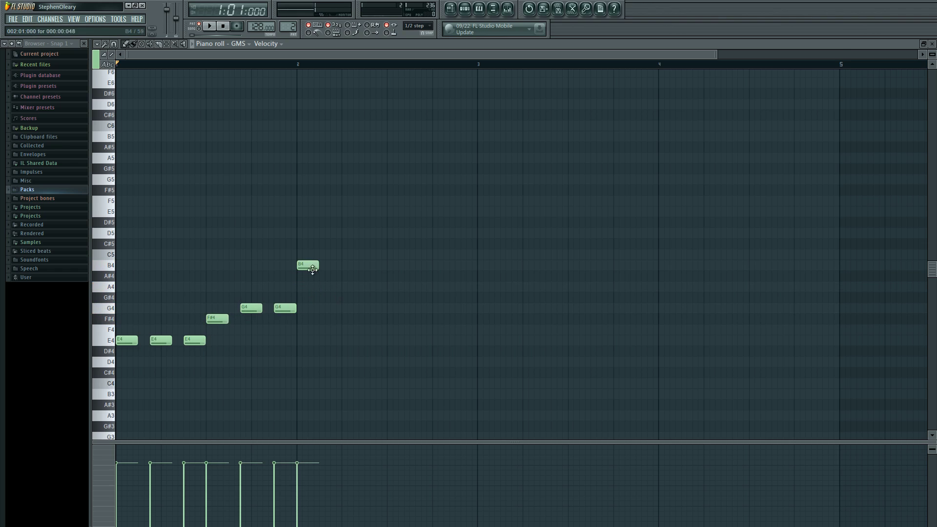
pyautogui.click(331, 288)
pyautogui.click(363, 286)
pyautogui.click(389, 308)
pyautogui.click(423, 309)
pyautogui.click(457, 309)
# Repeat the first bar's notes in bar 3: three on E4, one on F#4 and two on G4
pyautogui.click(481, 340)
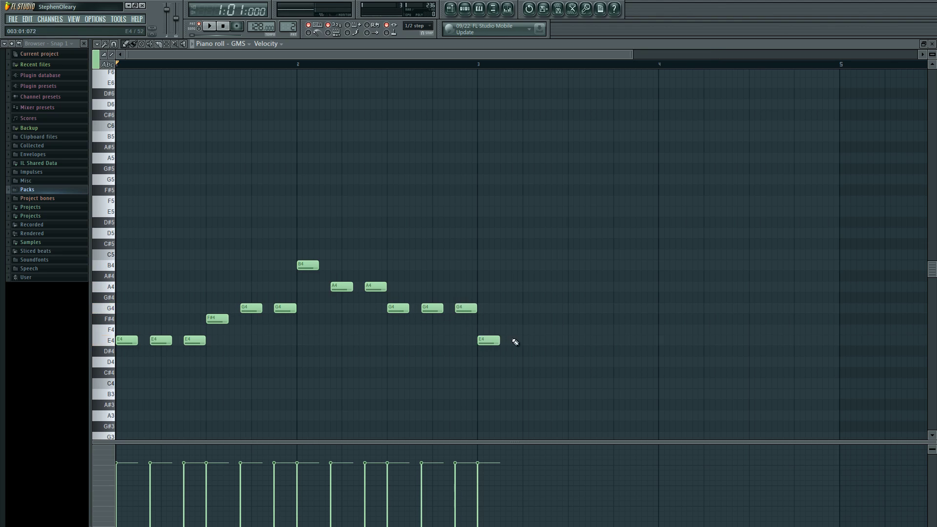
pyautogui.click(547, 340)
pyautogui.click(571, 319)
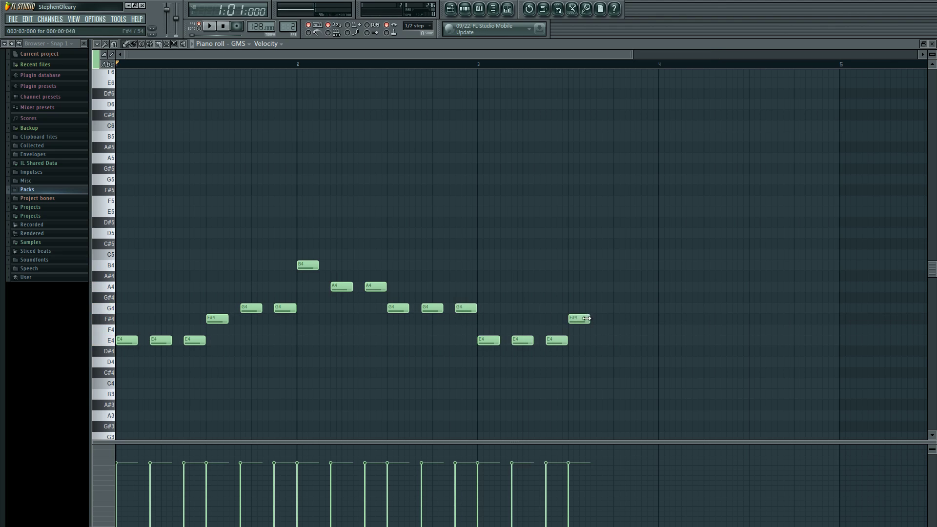
pyautogui.click(606, 309)
pyautogui.click(639, 308)
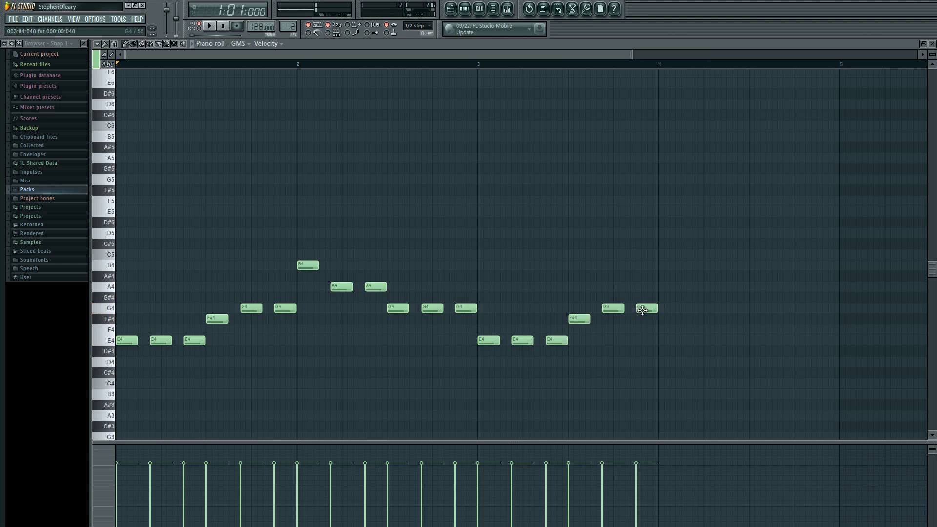
# Fill bar 4 with half-beat notes in the same rhythm: three on D4 and three on A4
pyautogui.click(662, 362)
pyautogui.click(692, 361)
pyautogui.click(732, 363)
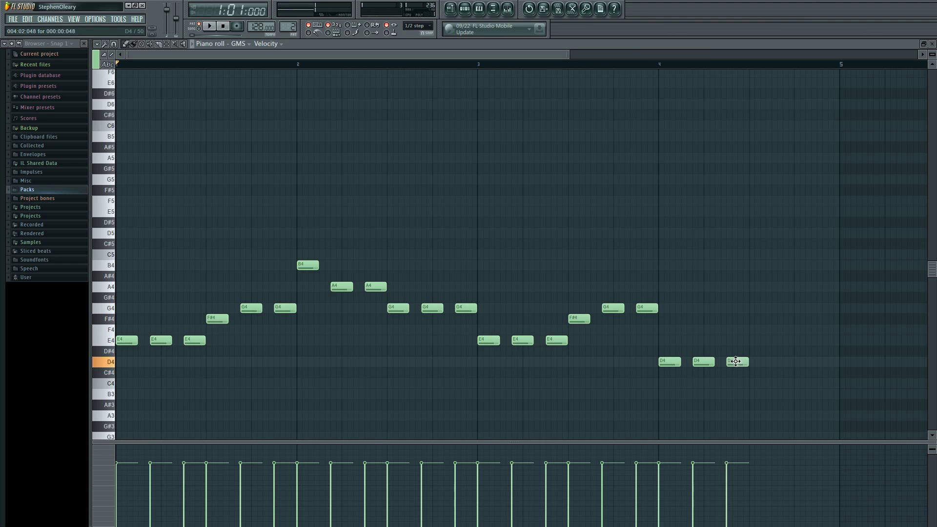
pyautogui.click(752, 287)
pyautogui.click(786, 287)
pyautogui.click(821, 287)
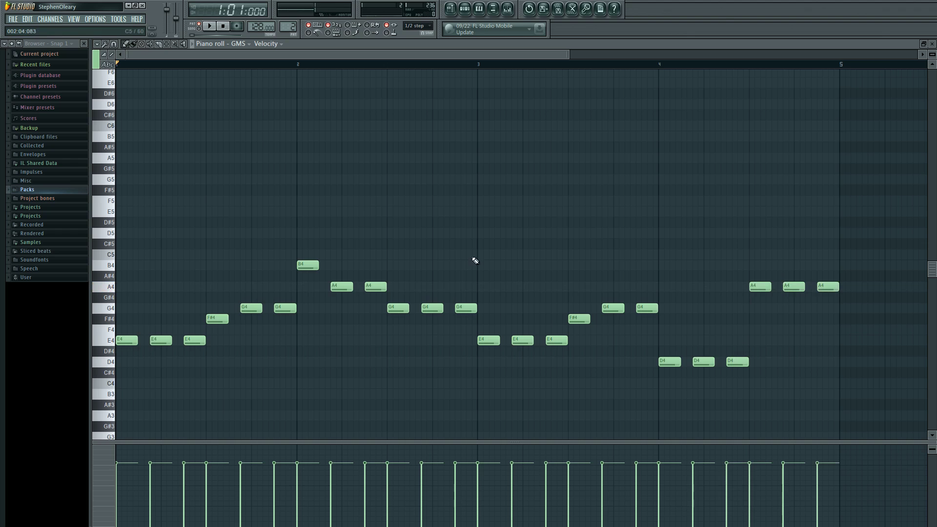
# Play back the four-bar bass line several times and stop playback
pyautogui.press('space')
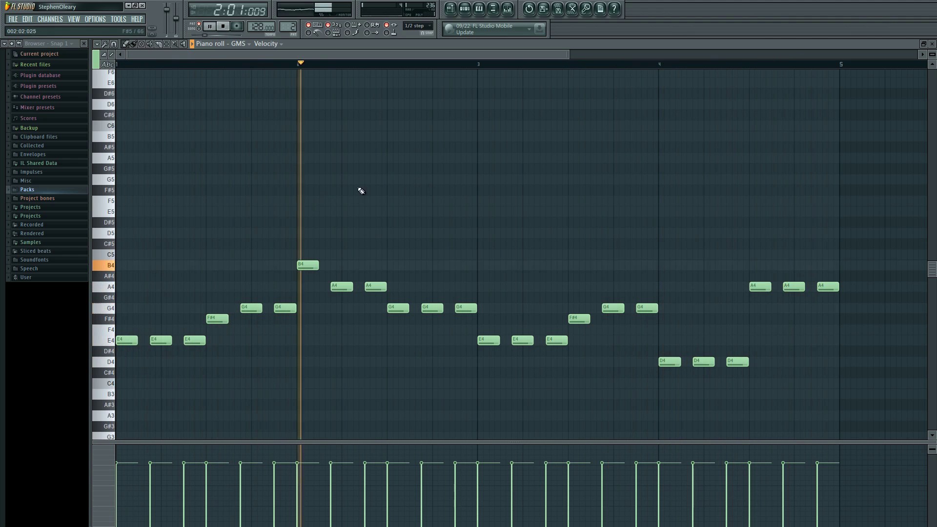
pyautogui.press('space')
pyautogui.press('space')
pyautogui.press('space')
pyautogui.press('space')
pyautogui.press('space')
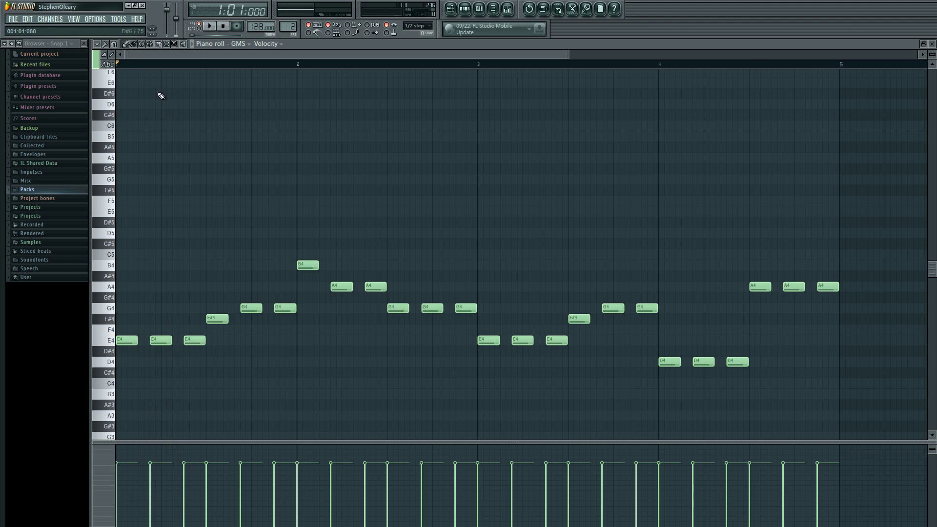
# Turn off the piano roll's precise time indicator and play back the bass line to see its effect
pyautogui.click(96, 43)
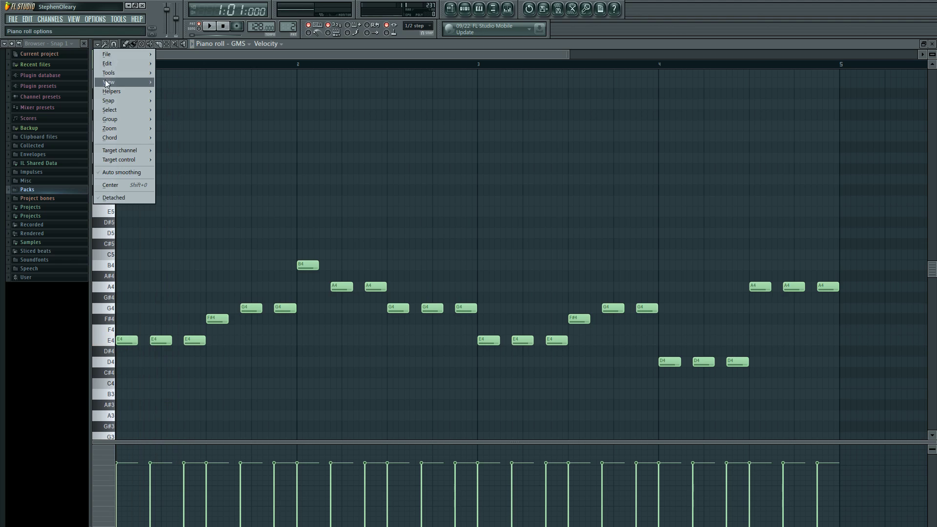
pyautogui.moveTo(106, 83)
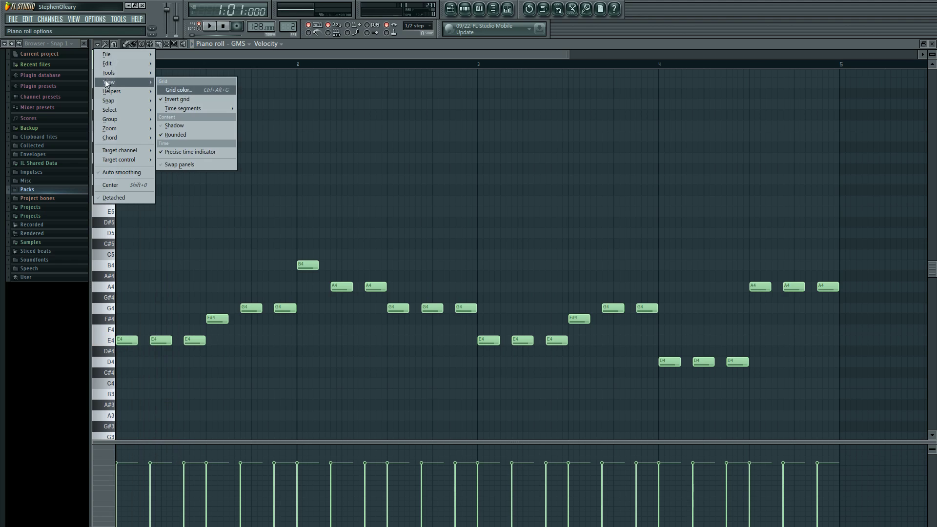
pyautogui.click(204, 154)
pyautogui.press('space')
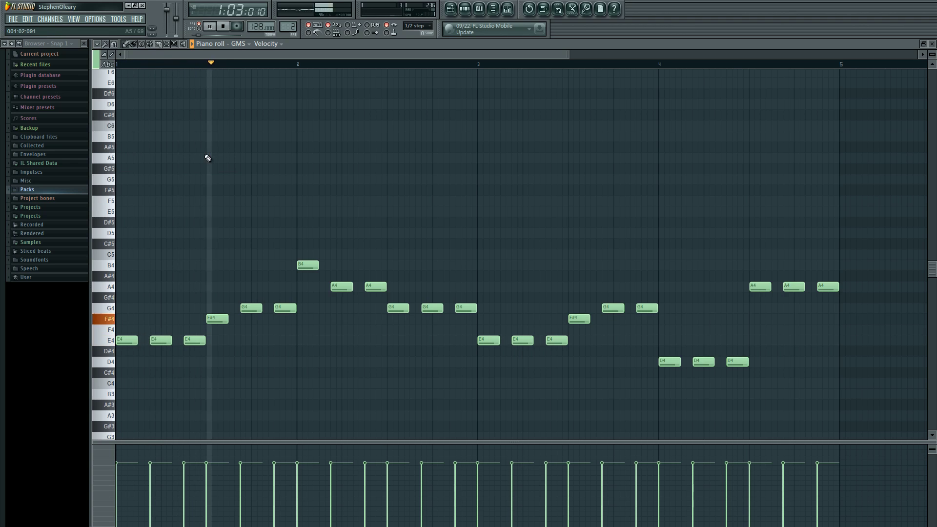
pyautogui.press('space')
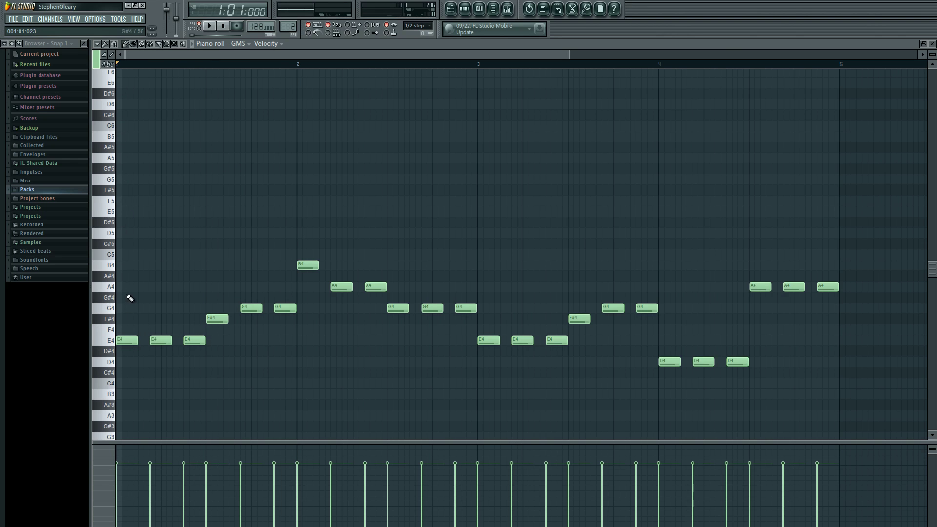
pyautogui.scroll(-3, 130, 298)
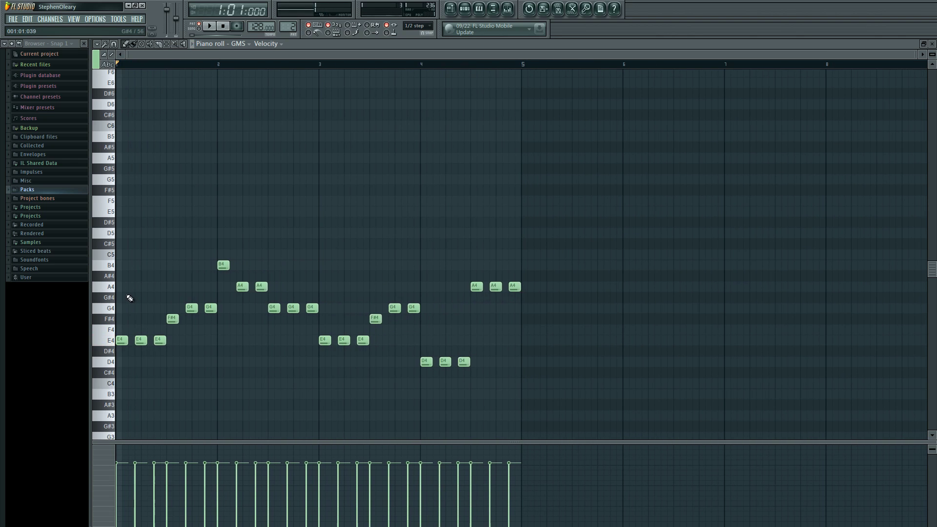
pyautogui.press('space')
pyautogui.press('space')
pyautogui.scroll(3, 146, 289)
# Turn the piano roll's precise time indicator back on and play back the bass line
pyautogui.click(97, 43)
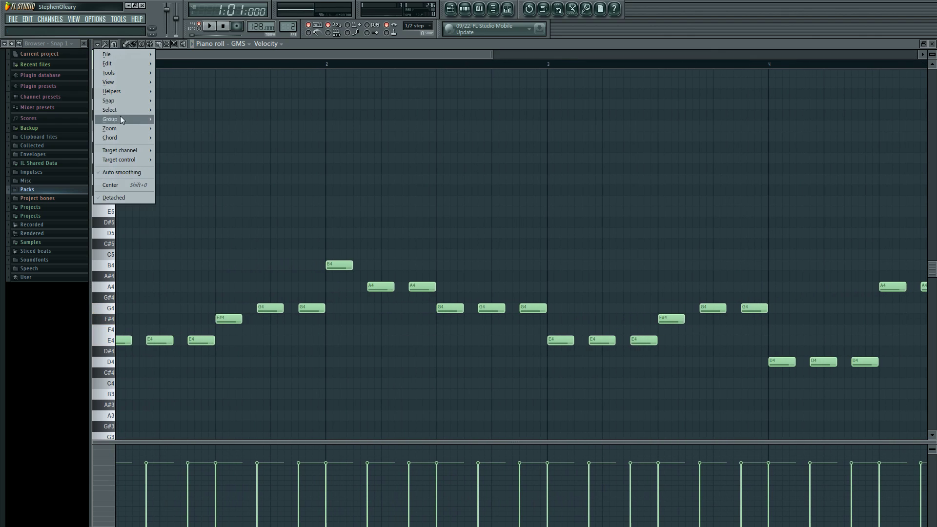
pyautogui.moveTo(129, 83)
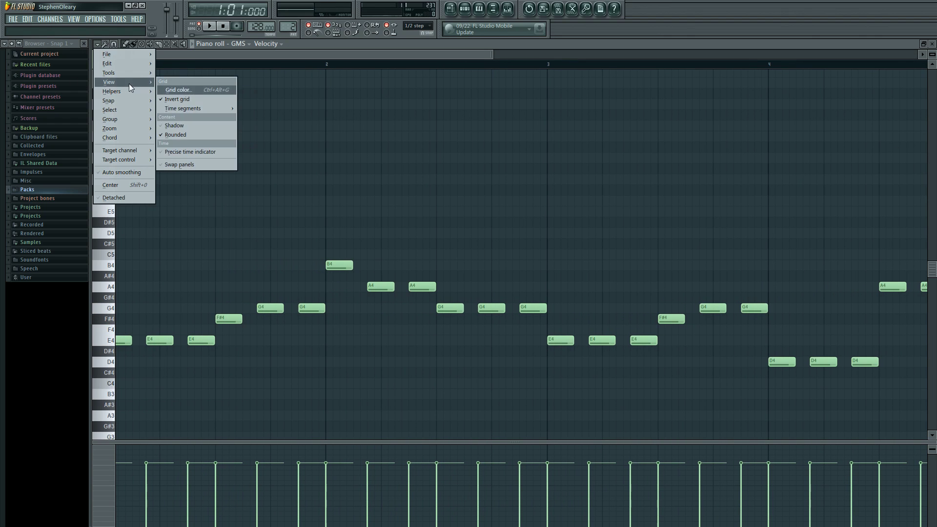
pyautogui.click(177, 152)
pyautogui.press('space')
pyautogui.scroll(3, 240, 201)
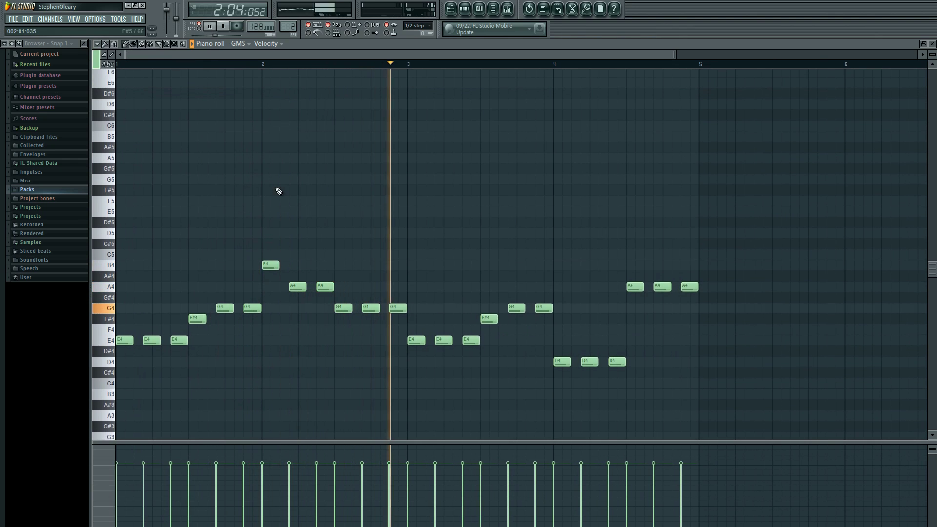
pyautogui.press('space')
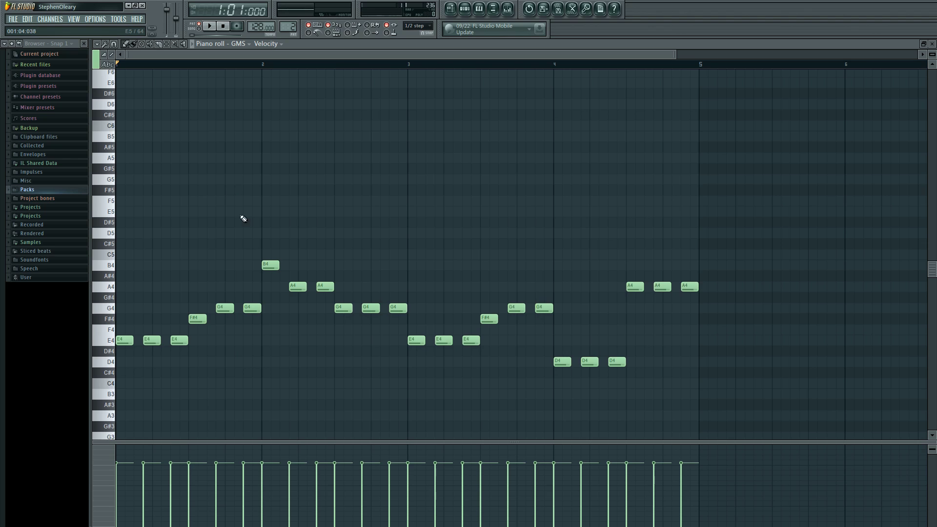
# Raise bar 1's F#4 note to G4 and play back the bass line from the start
pyautogui.press('space')
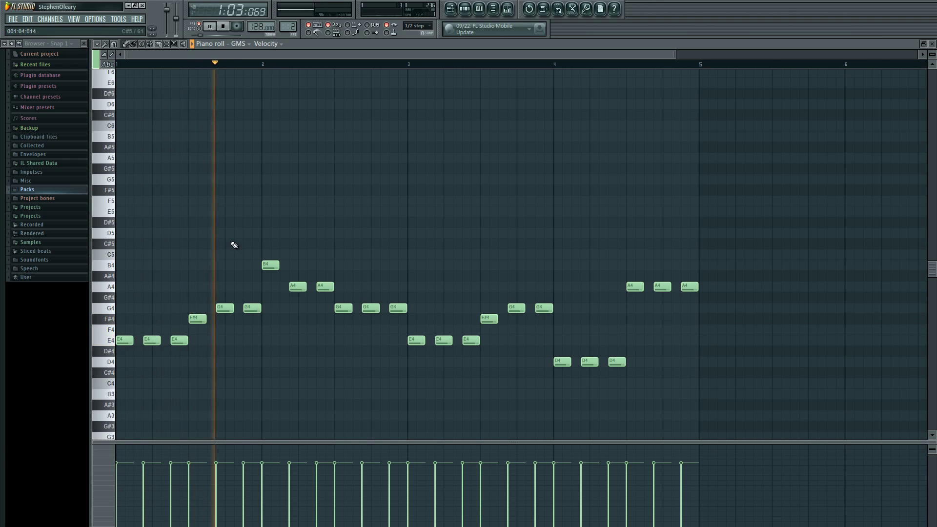
pyautogui.press('space')
pyautogui.press('space')
pyautogui.press('space')
pyautogui.press('space')
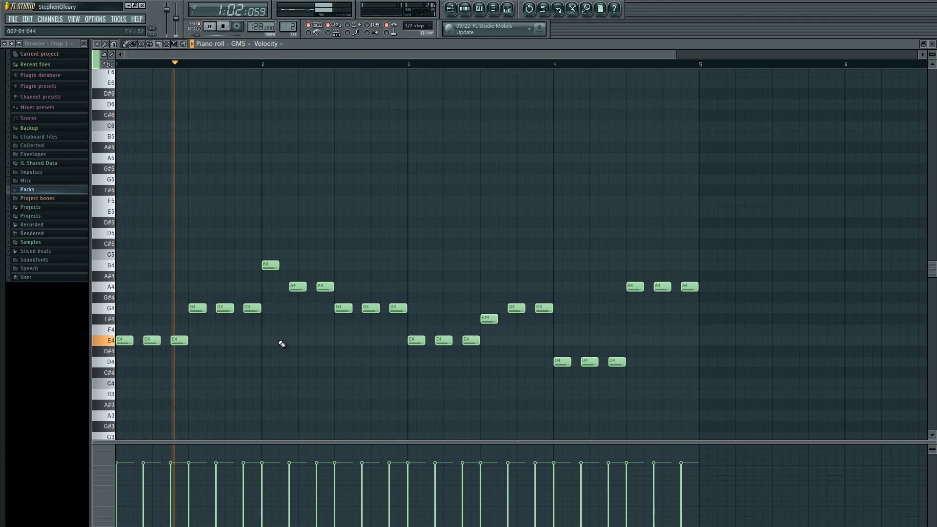
# Replace bar 2's three G4 notes with A4 notes during playback and stop playback
pyautogui.moveTo(344, 308); pyautogui.dragTo(391, 287)
pyautogui.rightClick(370, 308)
pyautogui.click(381, 287)
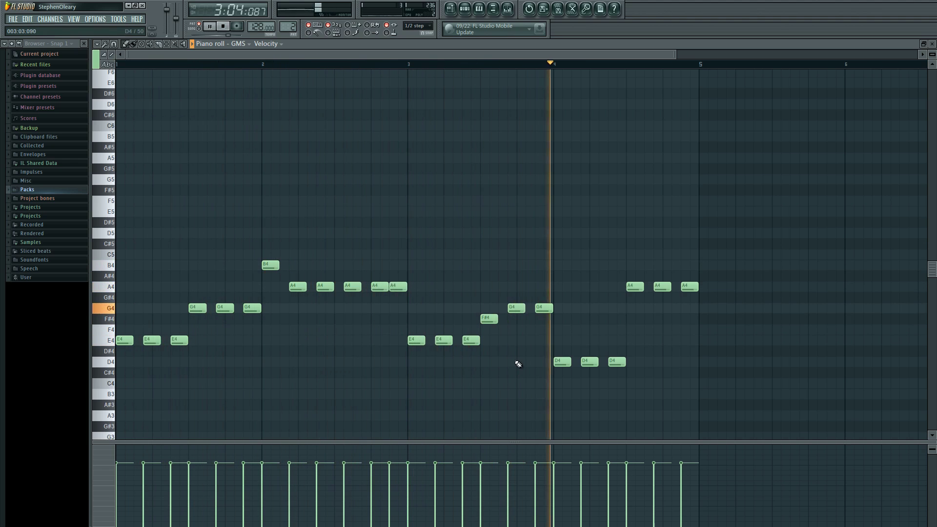
pyautogui.press('space')
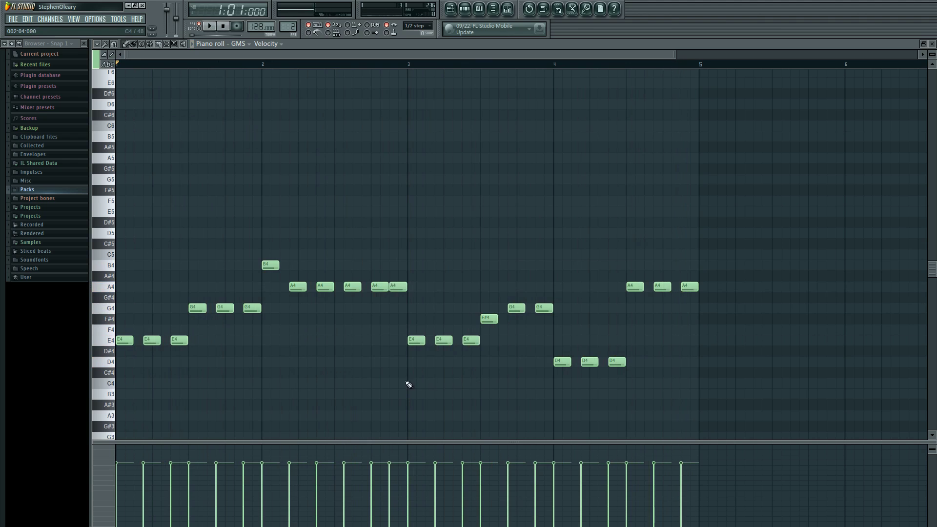
# Open the GMS synth from the Bass Line step sequencer and move its window away from the step sequencer
pyautogui.scroll(1, 410, 383)
pyautogui.scroll(-1, 435, 384)
pyautogui.scroll(-1, 451, 220)
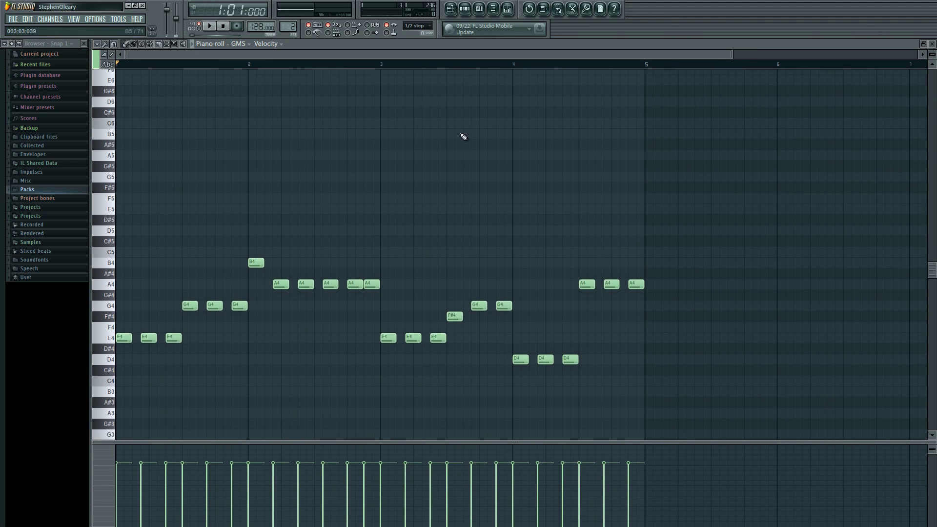
pyautogui.click(465, 10)
pyautogui.click(320, 349)
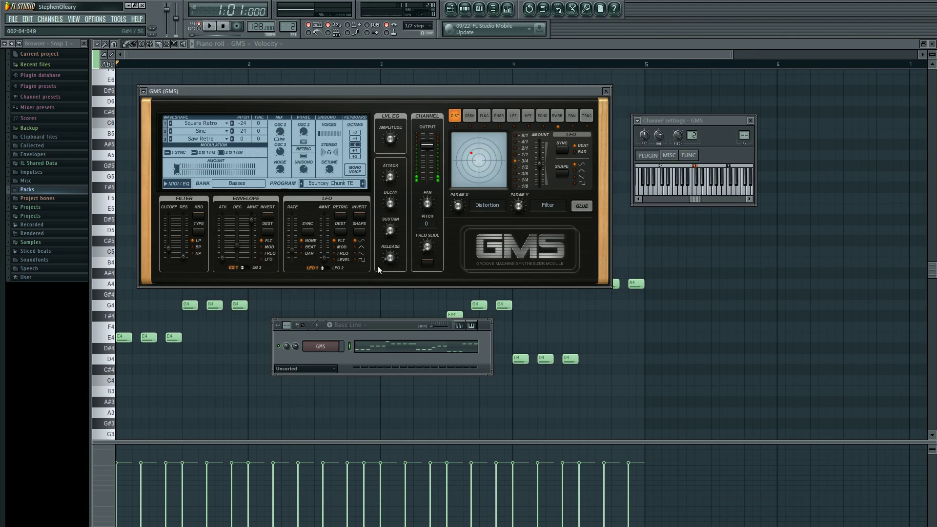
pyautogui.moveTo(394, 95); pyautogui.dragTo(645, 91)
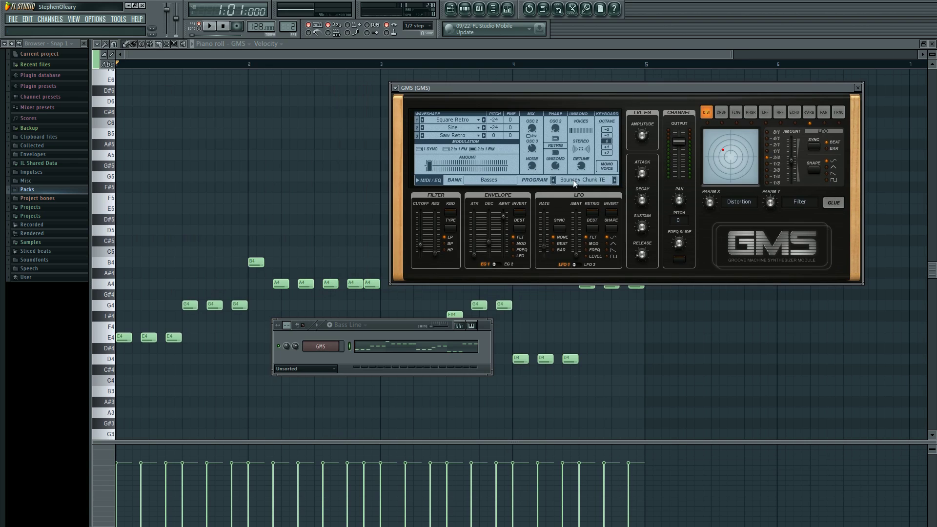
# Audition the bass line while stepping back through the Basses presets from Bouncey Chunk TE to Anger TE
pyautogui.click(554, 180)
pyautogui.press('space')
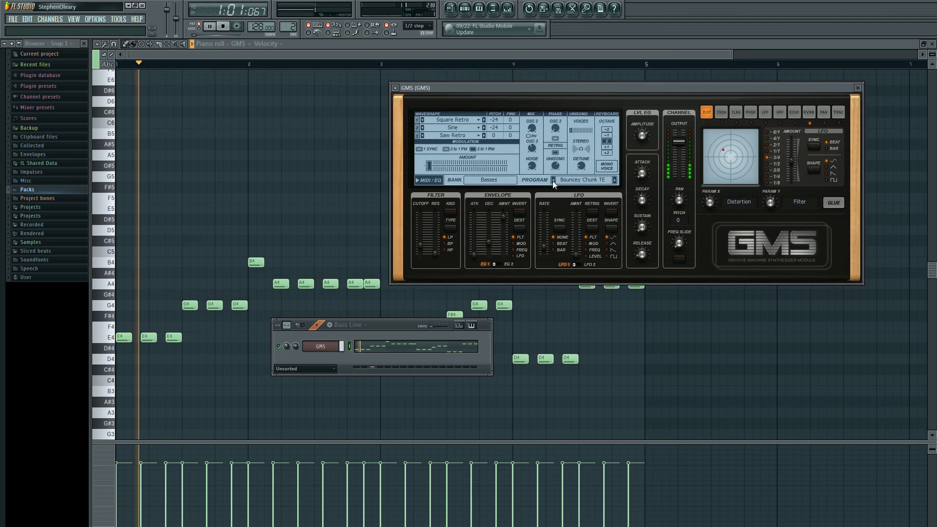
pyautogui.click(553, 180)
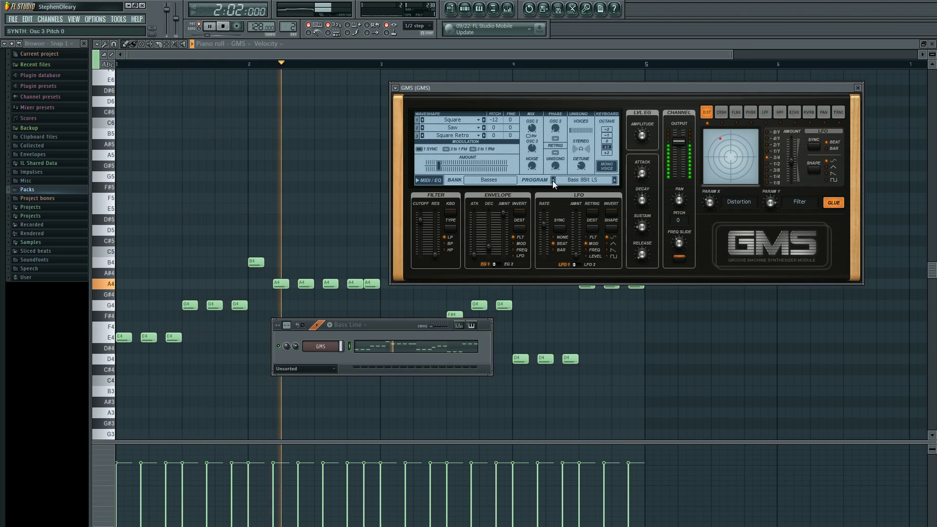
pyautogui.click(554, 180)
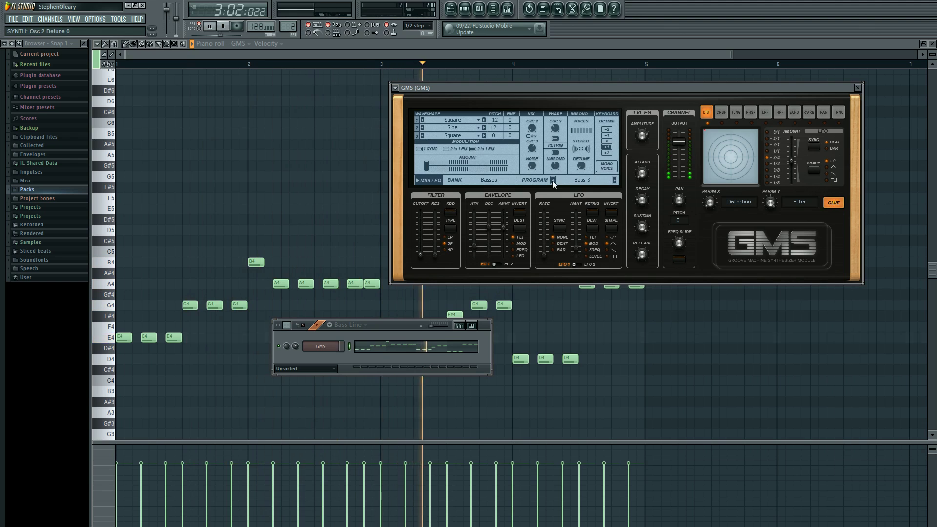
pyautogui.click(553, 180)
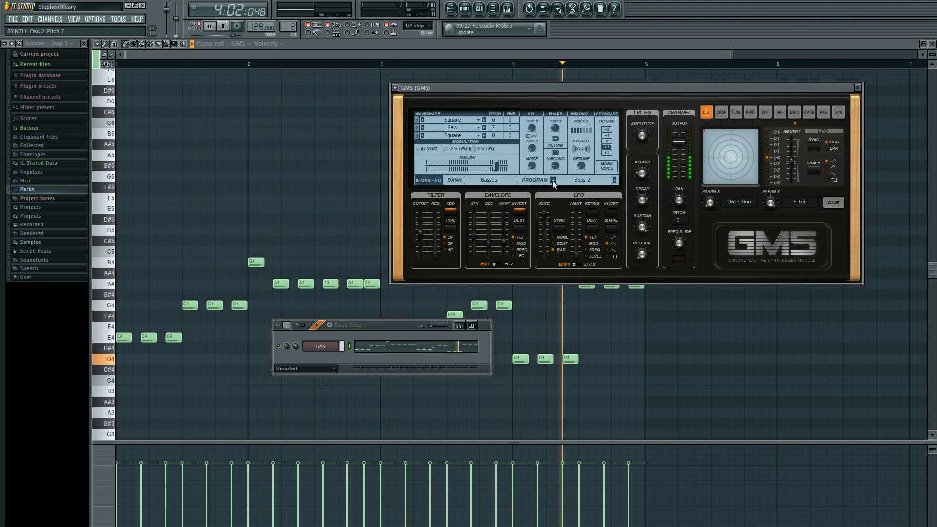
pyautogui.click(553, 180)
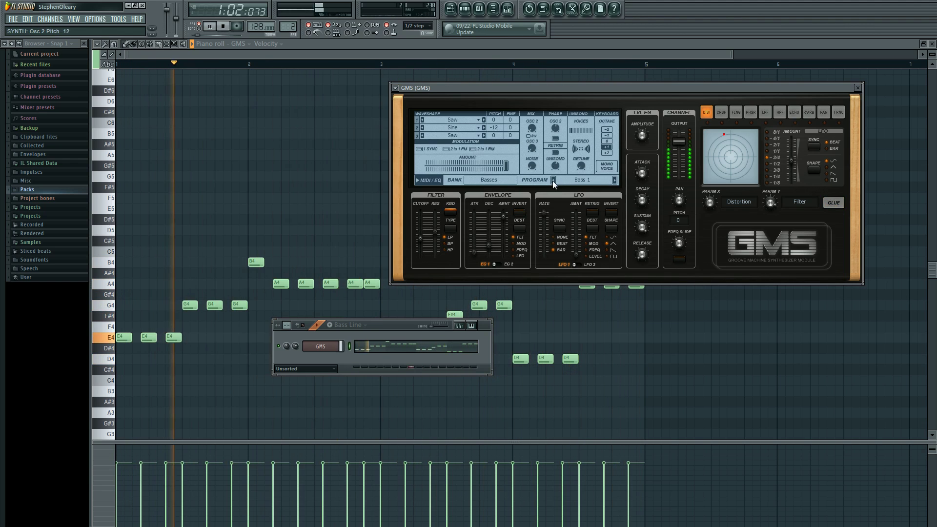
pyautogui.click(553, 180)
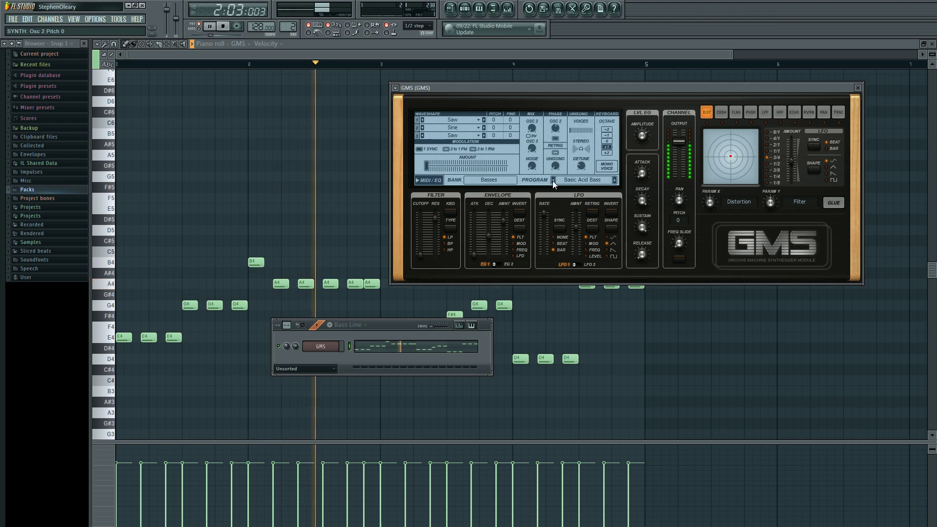
pyautogui.click(553, 180)
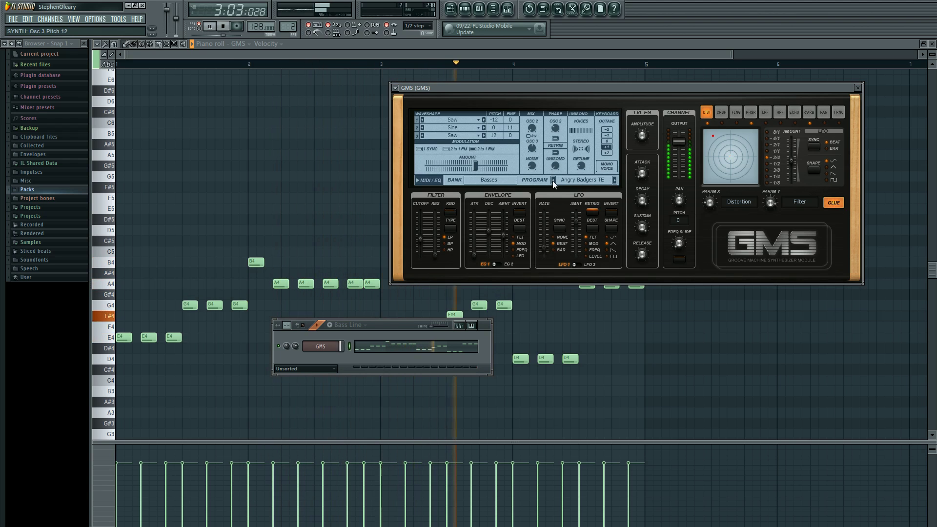
pyautogui.click(553, 181)
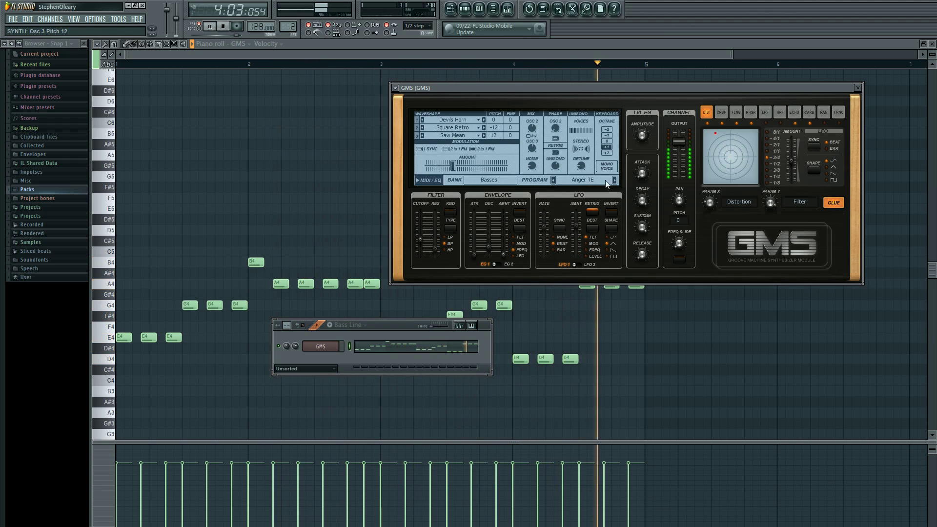
# Audition Analog Bass presets from the Basses bank in the Presets Library and select Analog Bass 2 TE
pyautogui.click(558, 181)
pyautogui.click(671, 140)
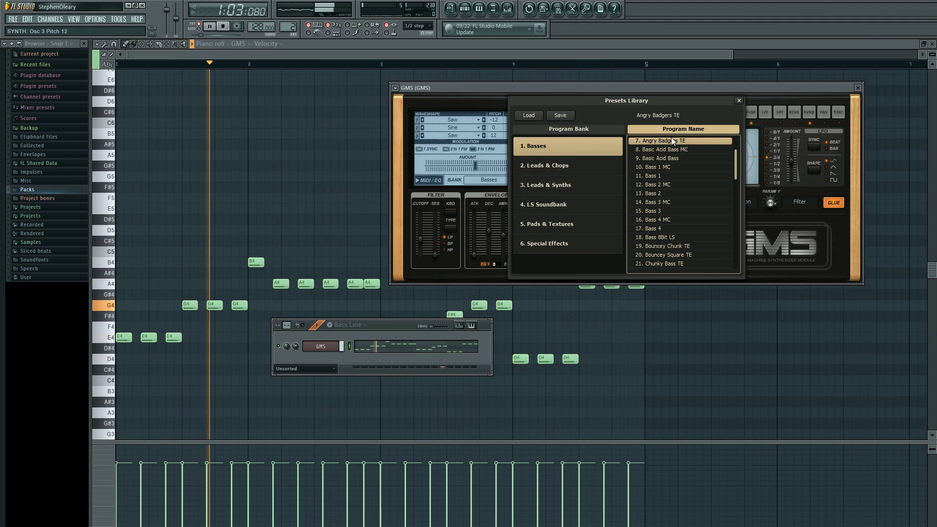
pyautogui.scroll(2, 663, 202)
pyautogui.click(669, 149)
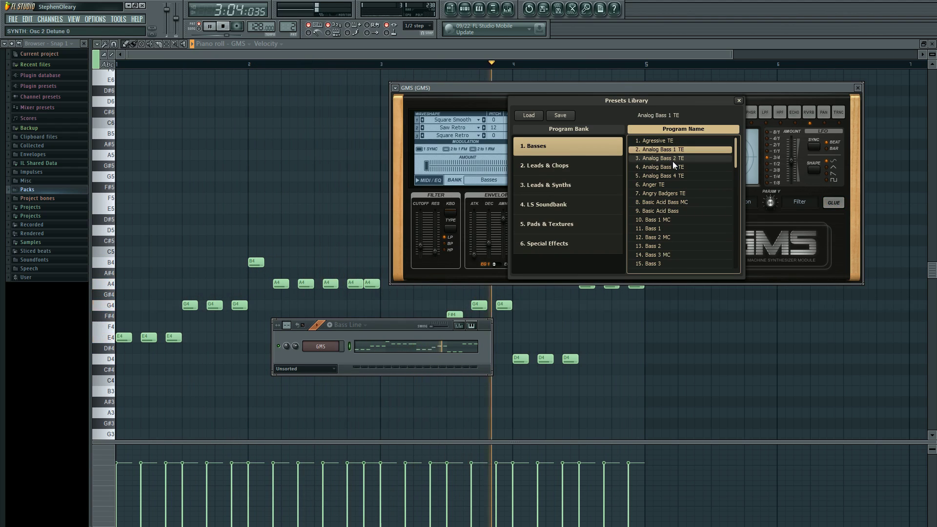
pyautogui.click(673, 159)
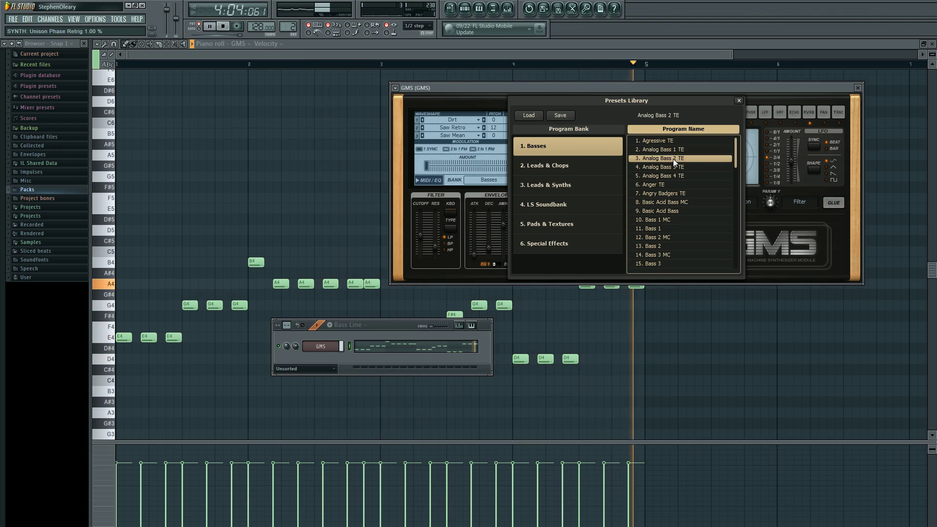
pyautogui.click(676, 175)
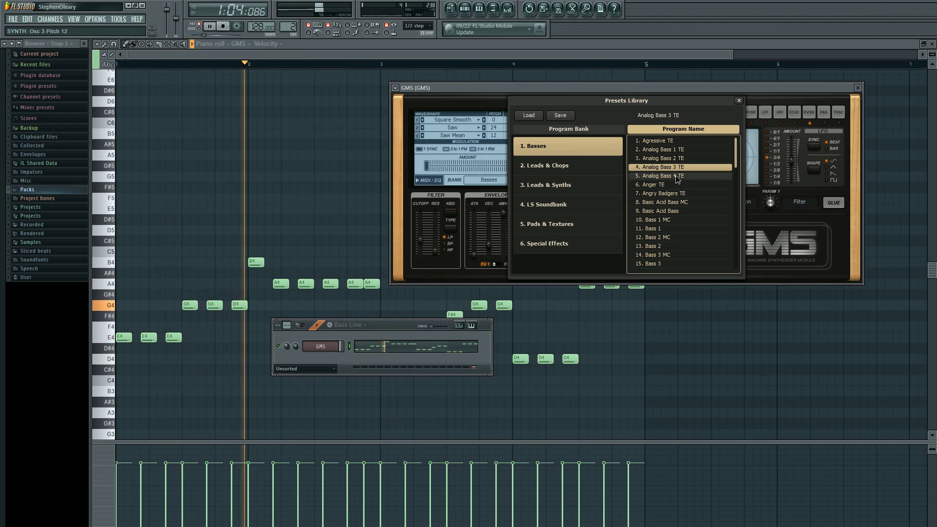
pyautogui.click(674, 161)
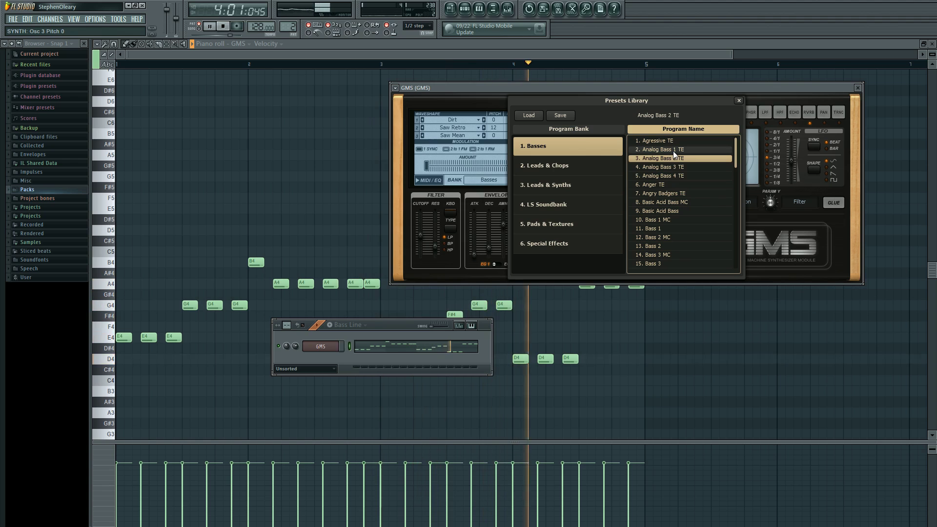
# Play back the bass line briefly in the piano roll, stop playback and close the piano roll
pyautogui.press('space')
pyautogui.press('F12')
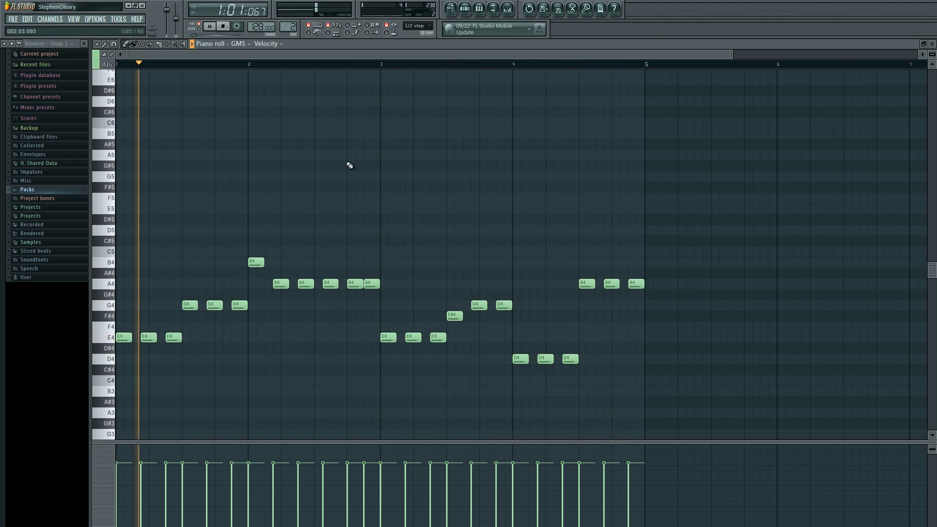
pyautogui.scroll(-3, 379, 169)
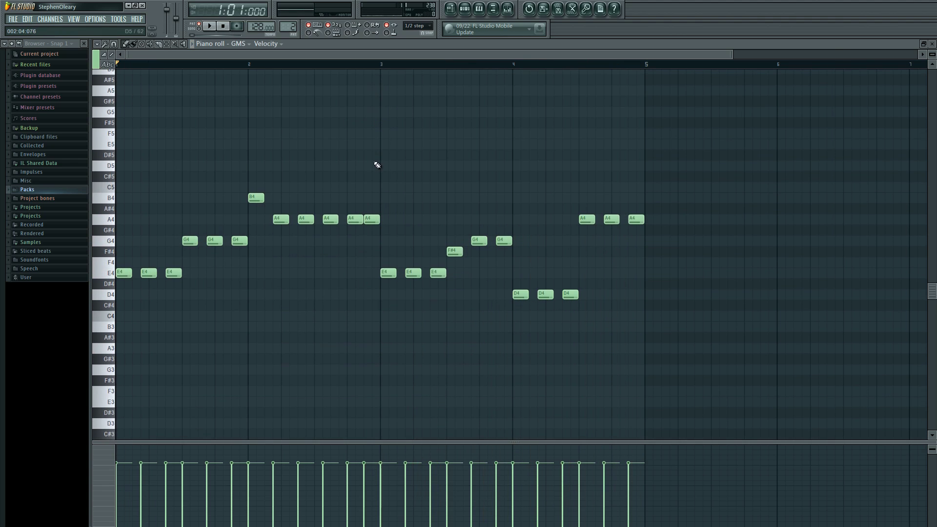
pyautogui.scroll(3, 378, 165)
pyautogui.click(932, 44)
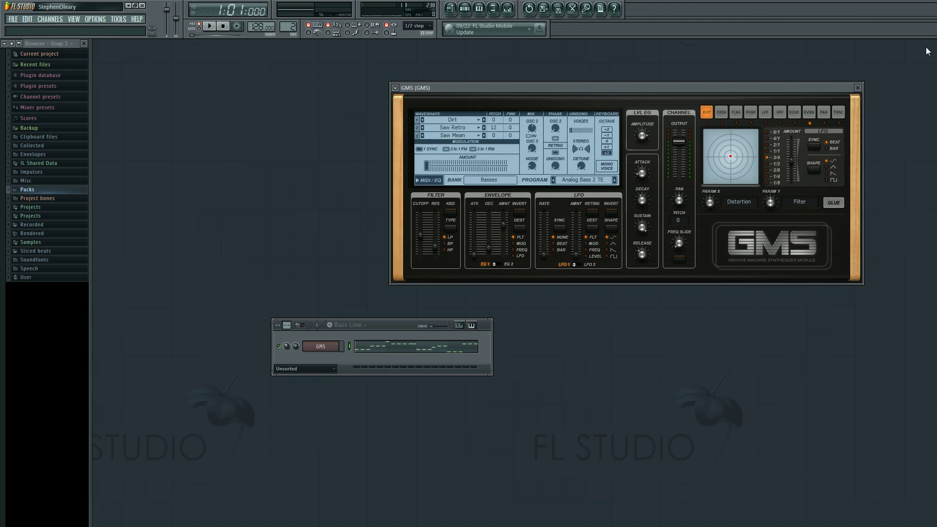
# Close the GMS and channel settings windows and move the Bass Line step sequencer to the middle of the workspace
pyautogui.moveTo(388, 325); pyautogui.dragTo(388, 348)
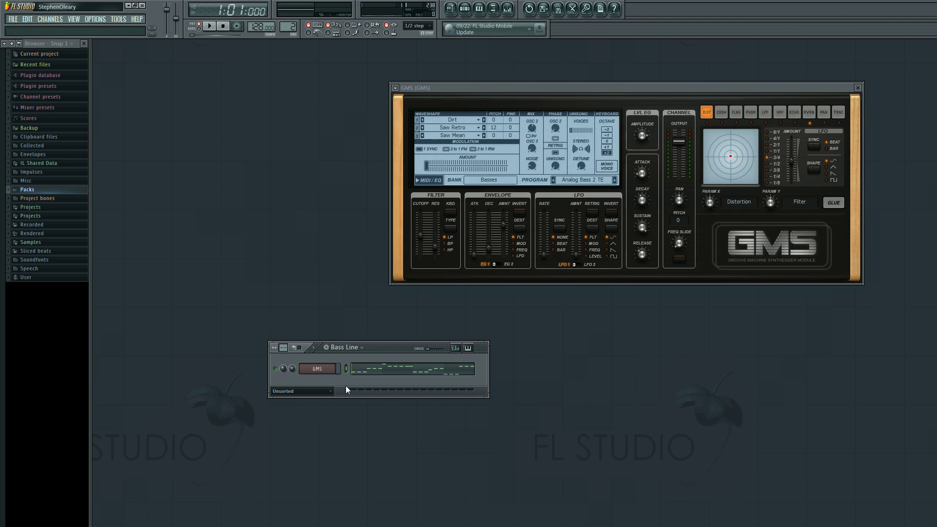
pyautogui.click(857, 89)
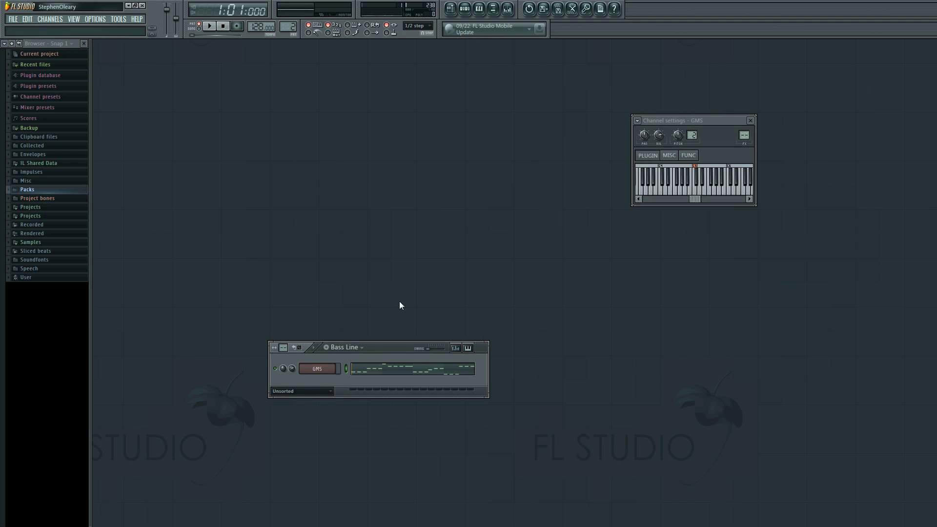
pyautogui.moveTo(396, 352); pyautogui.dragTo(426, 256)
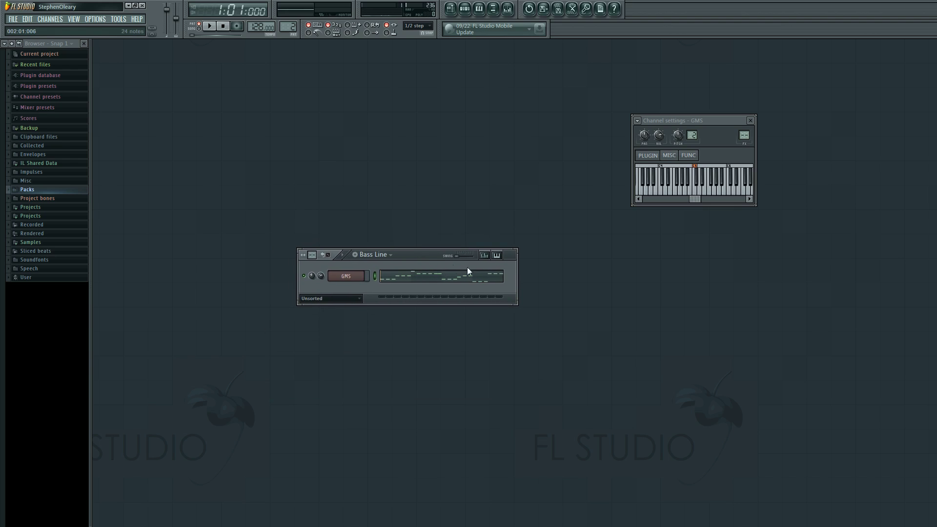
pyautogui.click(750, 120)
pyautogui.moveTo(412, 254); pyautogui.dragTo(411, 252)
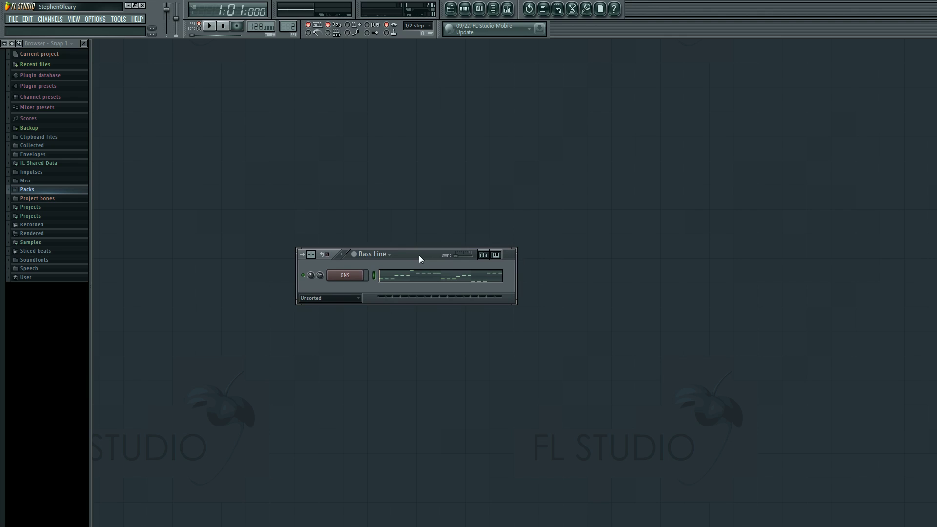
# Try out the transport's play and stop controls and switch the time display to minutes and back to bars
pyautogui.click(210, 27)
pyautogui.click(224, 27)
pyautogui.click(198, 17)
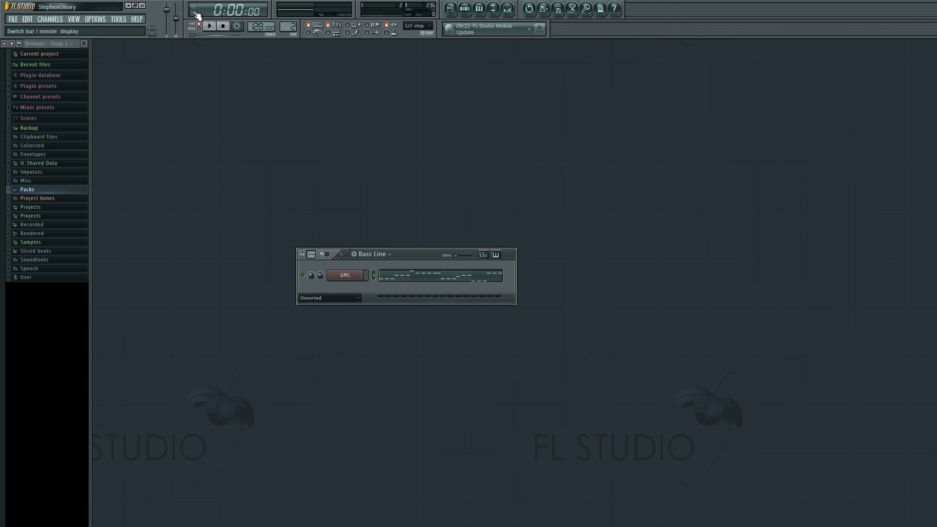
pyautogui.click(197, 14)
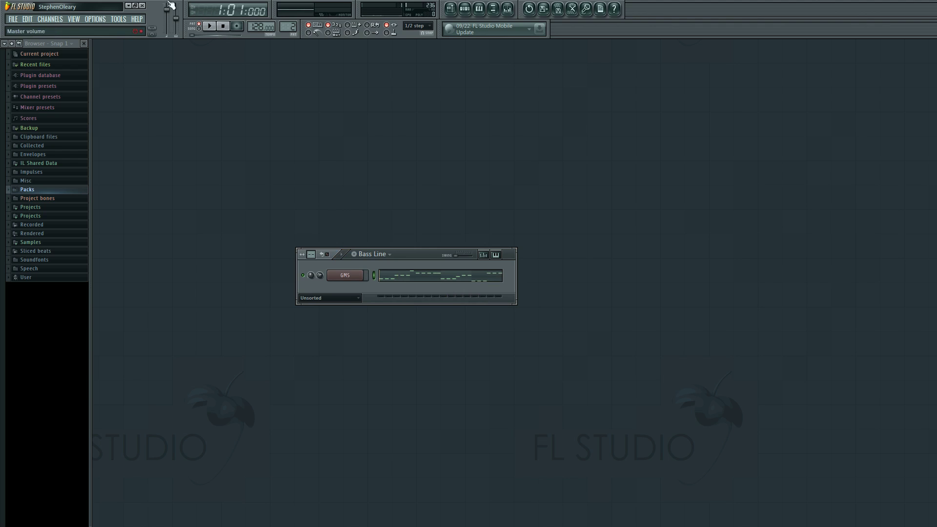